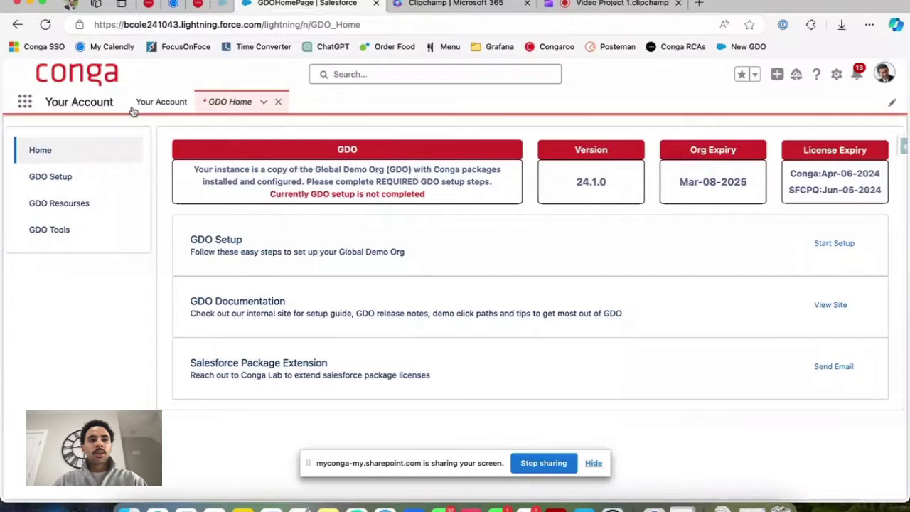
Search the App Launcher for 'dolution' and open the Conga Solutions app
left_click(24, 102)
type("dolution")
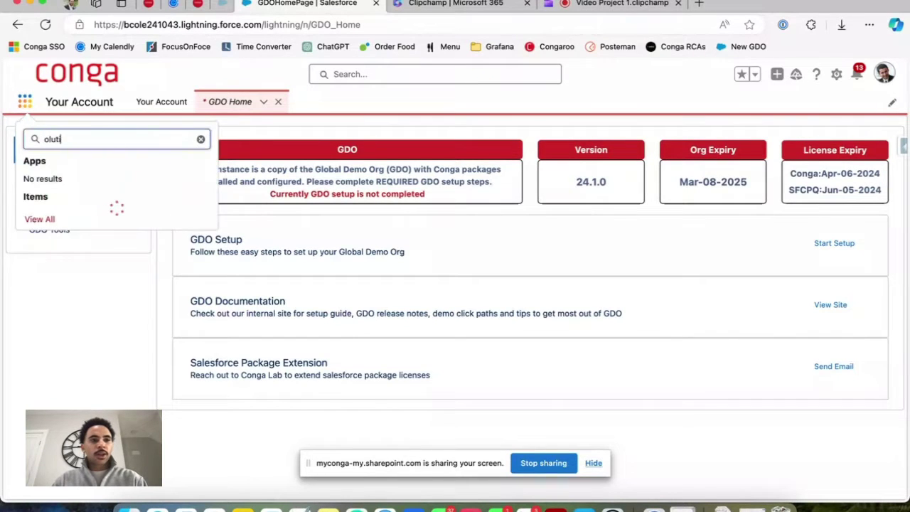
left_click(61, 234)
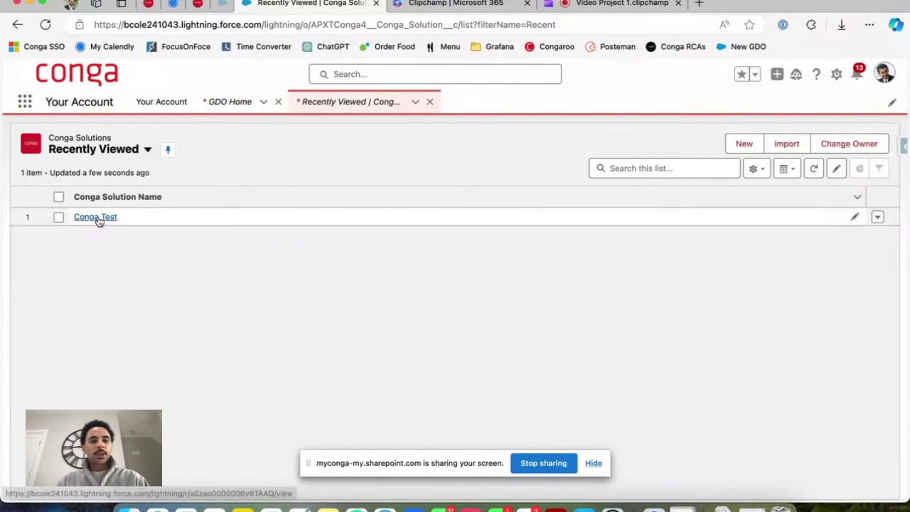
Open the Conga Test solution record and scroll down to its Solution Components
left_click(98, 220)
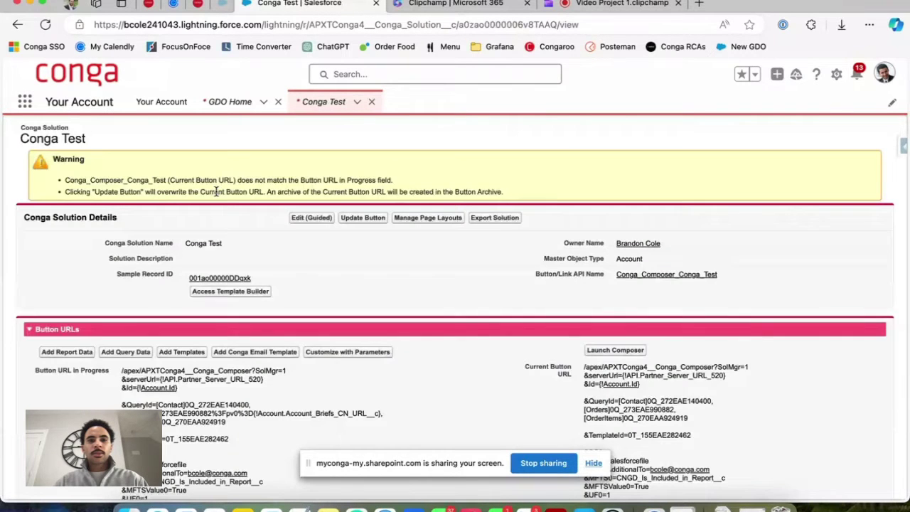
scroll(216, 192, "down", 2)
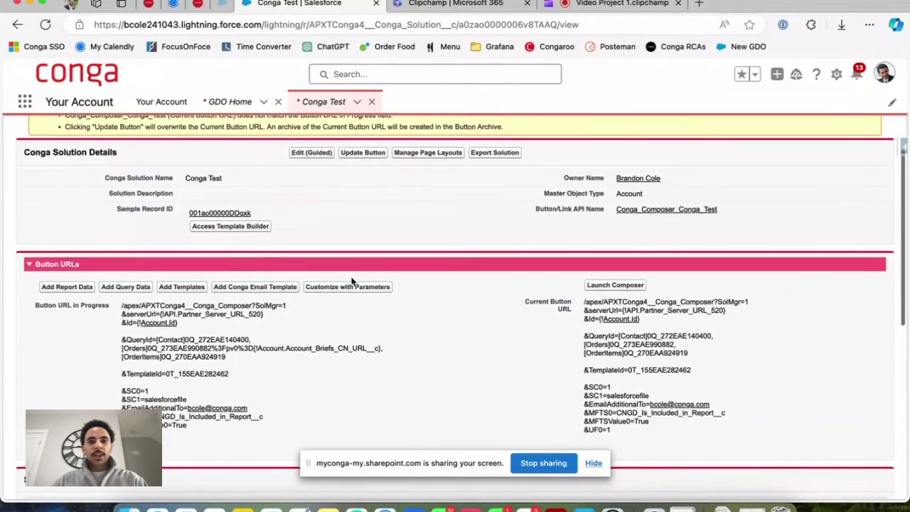
scroll(351, 282, "down", 3)
scroll(351, 282, "down", 3)
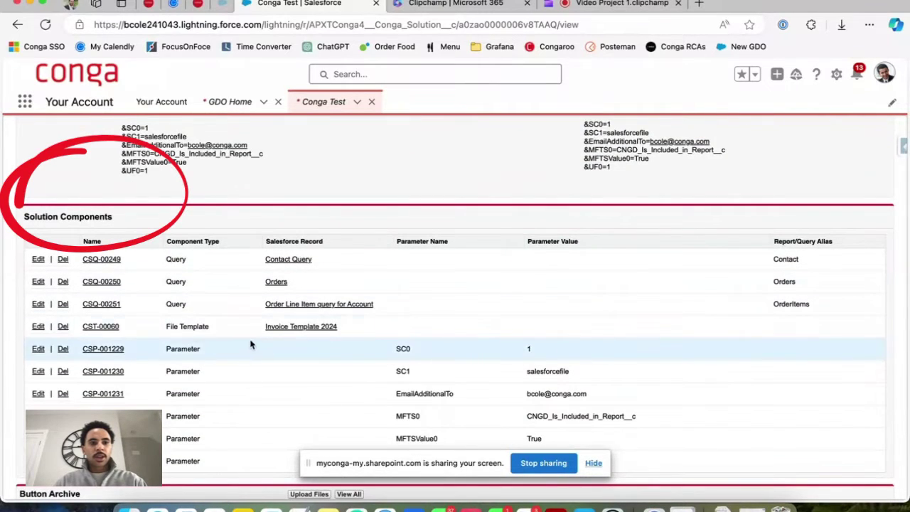
Open the Invoice Template 2024 record and view all three files under its Related tab
left_click(296, 328)
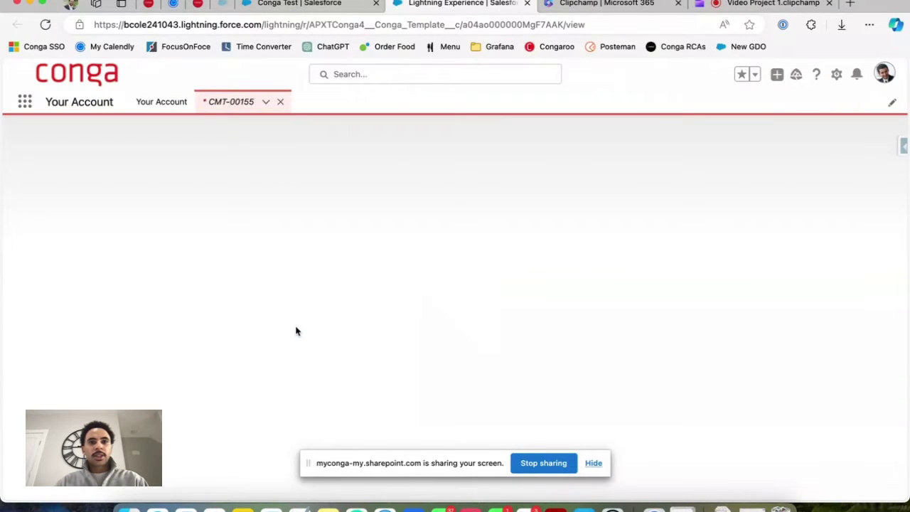
scroll(297, 330, "down", 2)
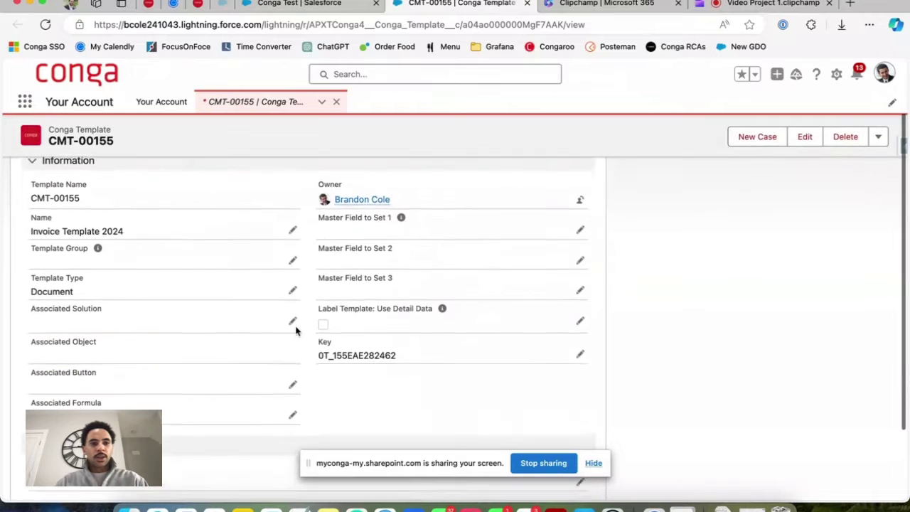
scroll(294, 331, "down", 2)
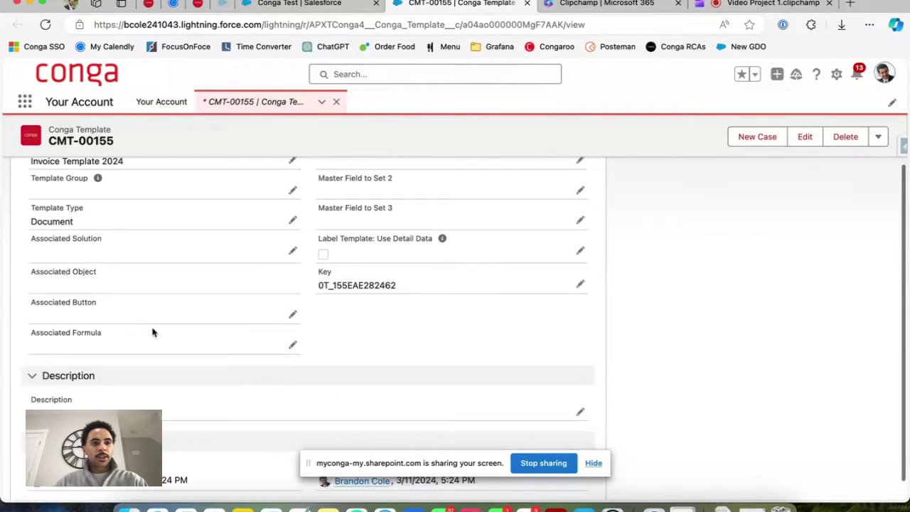
scroll(71, 237, "up", 3)
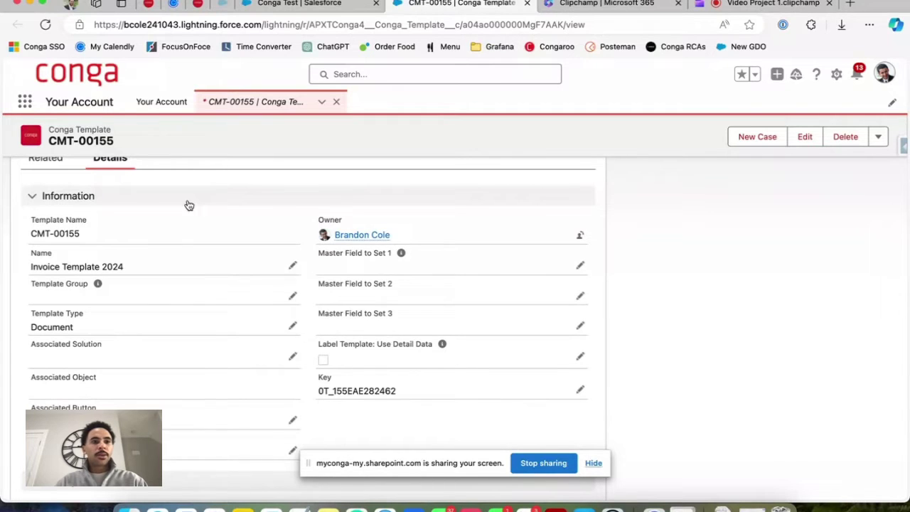
scroll(35, 170, "up", 1)
left_click(47, 195)
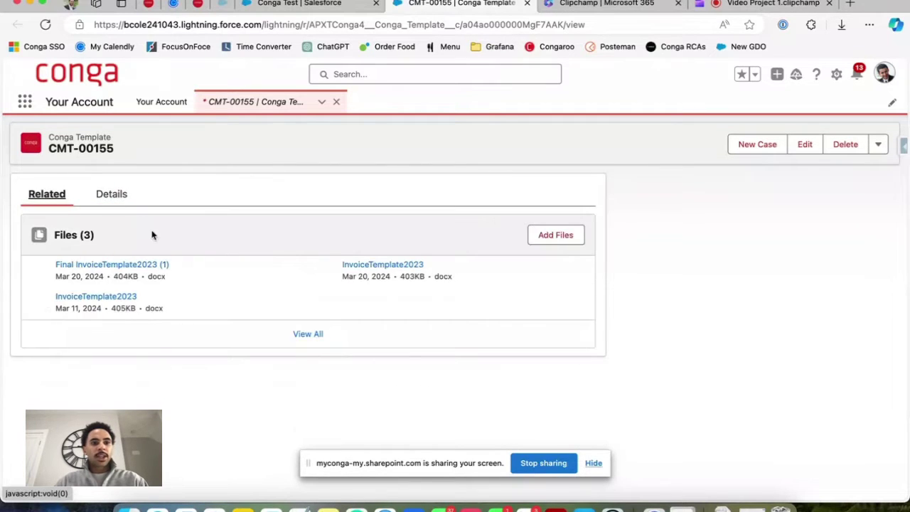
left_click(302, 333)
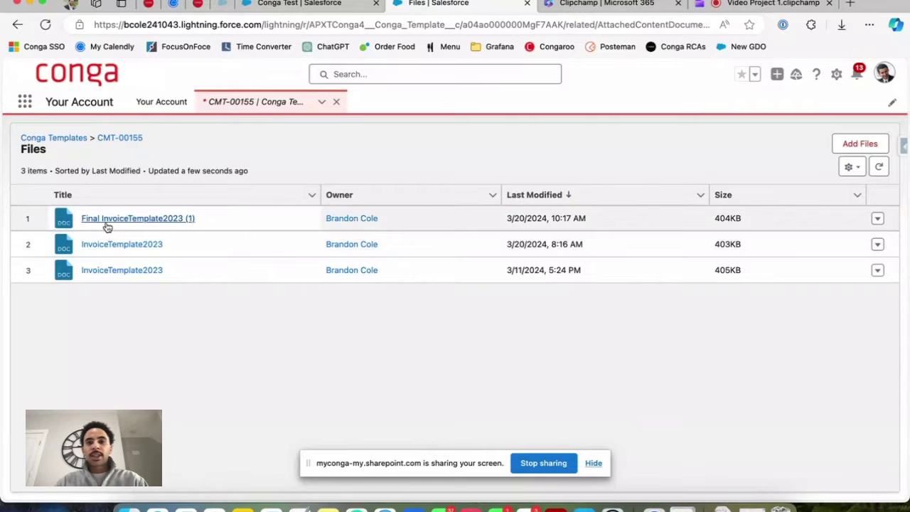
left_click(168, 222)
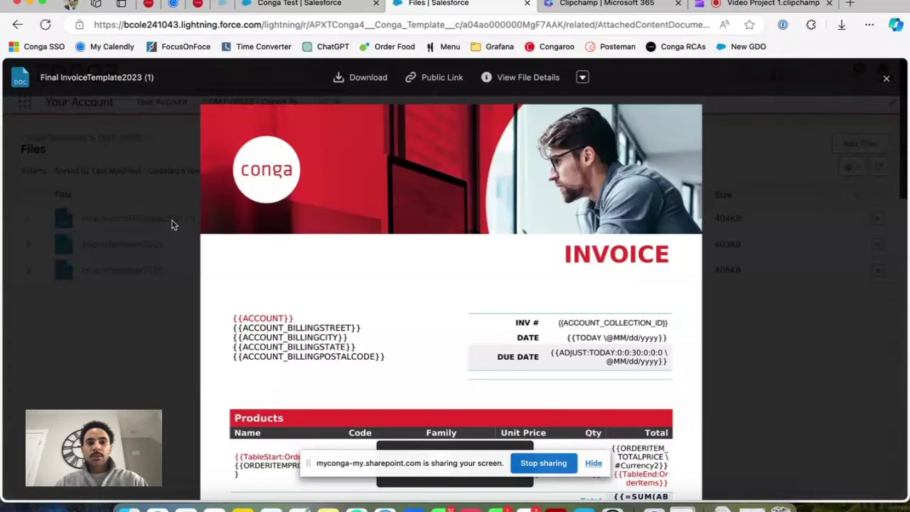
scroll(276, 258, "down", 4)
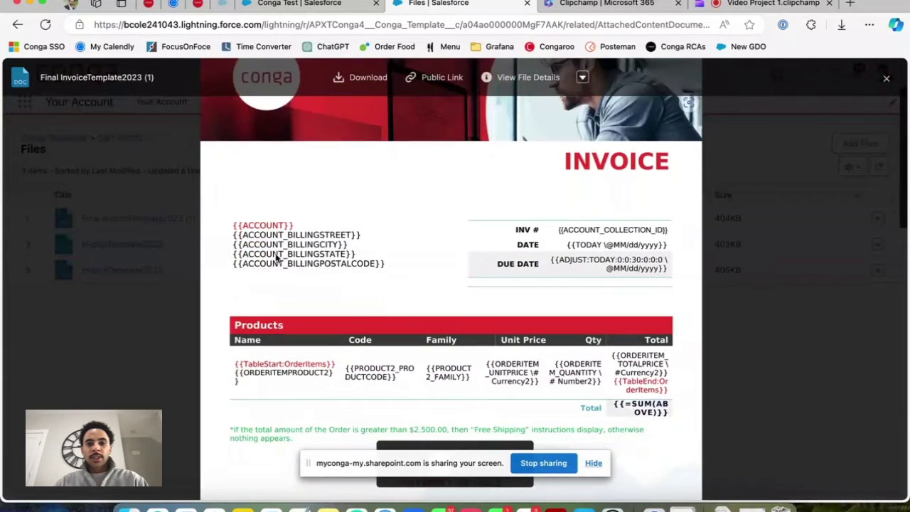
scroll(276, 258, "down", 1)
scroll(275, 258, "up", 3)
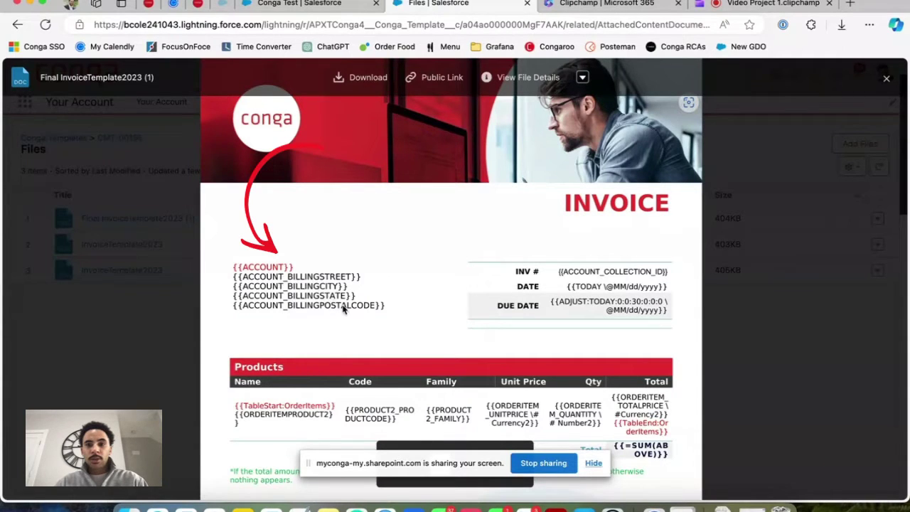
scroll(559, 290, "up", 1)
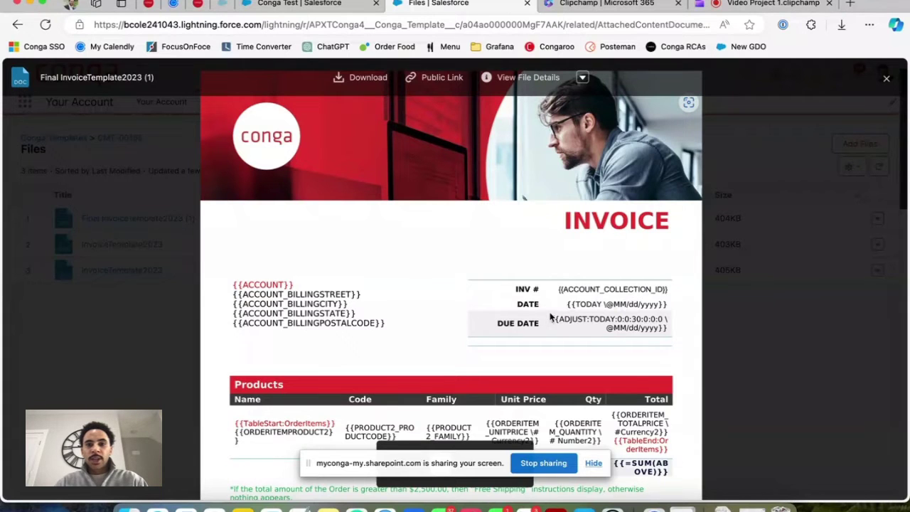
scroll(630, 309, "down", 2)
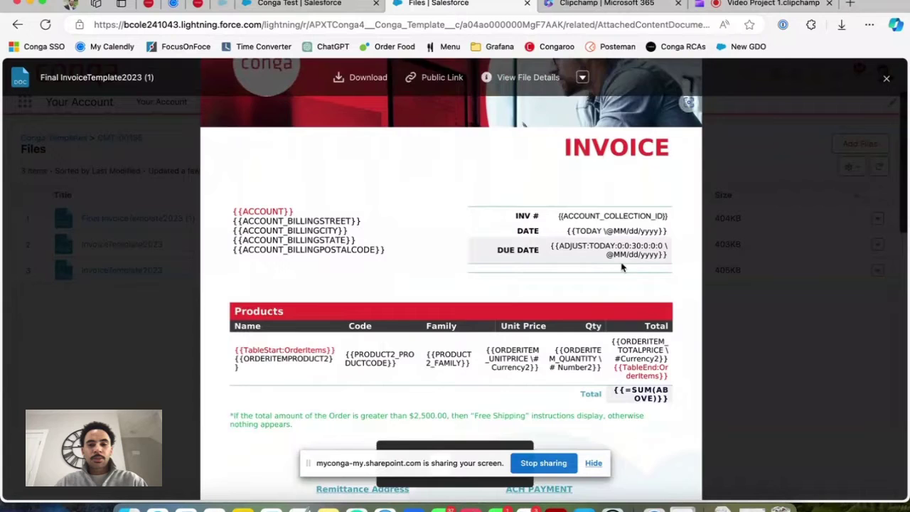
scroll(623, 259, "down", 2)
scroll(518, 264, "down", 1)
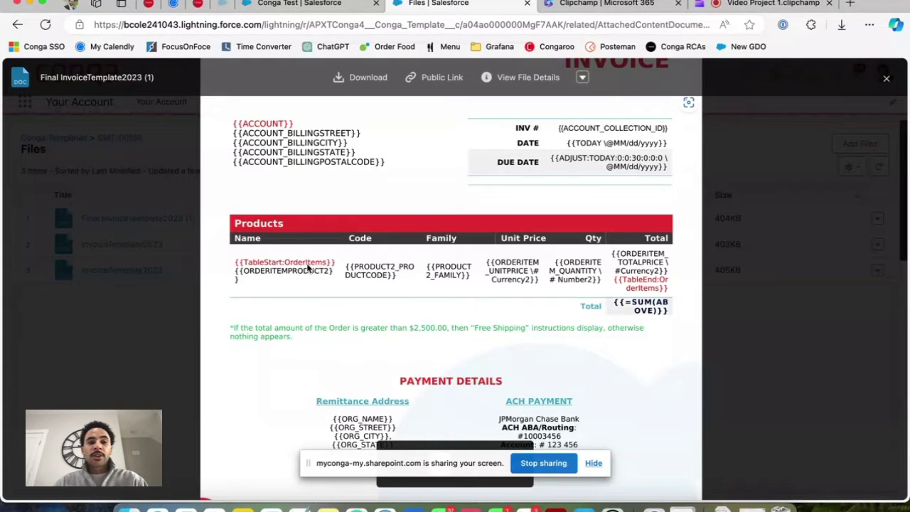
scroll(310, 267, "up", 3)
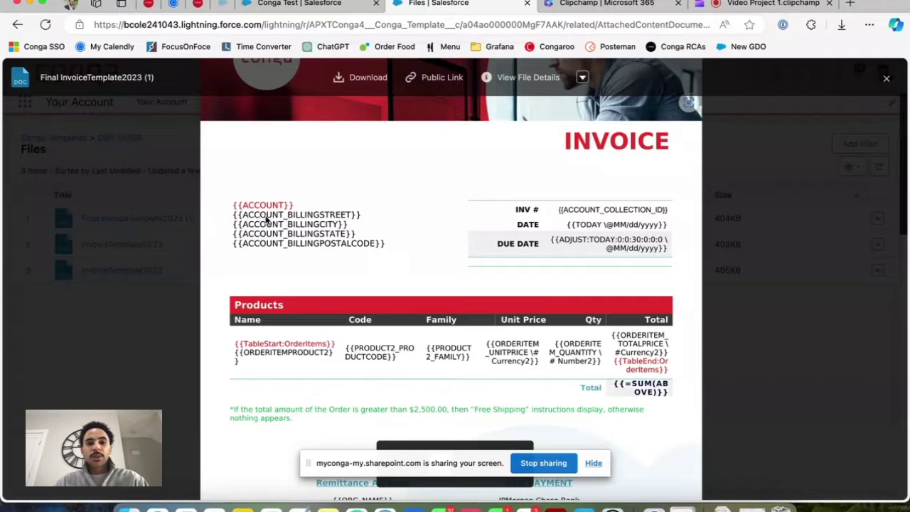
scroll(277, 355, "down", 1)
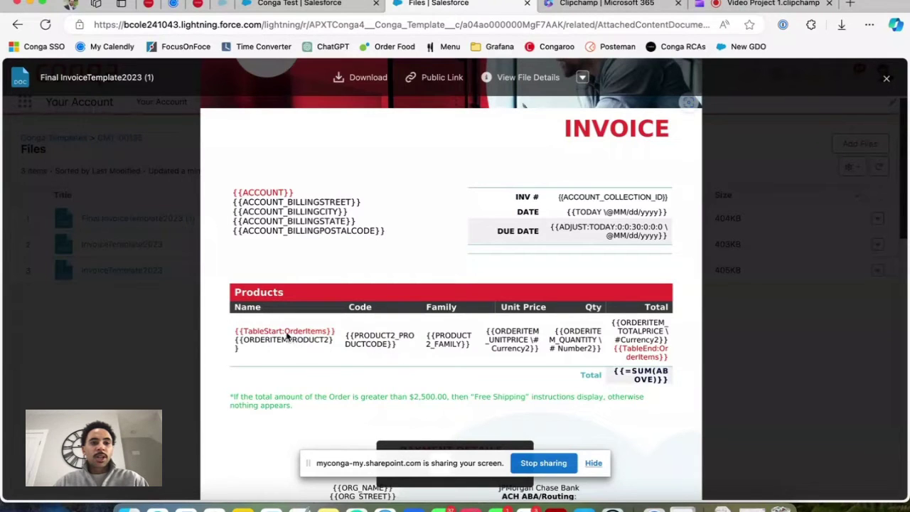
Close the invoice preview, return to Conga Test's button URLs and highlight the OrderItems query id
left_click(886, 79)
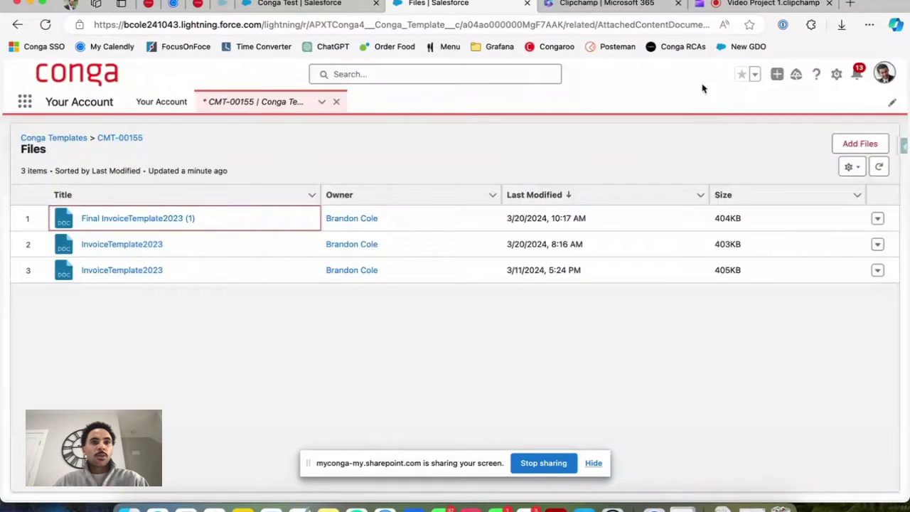
left_click(320, 6)
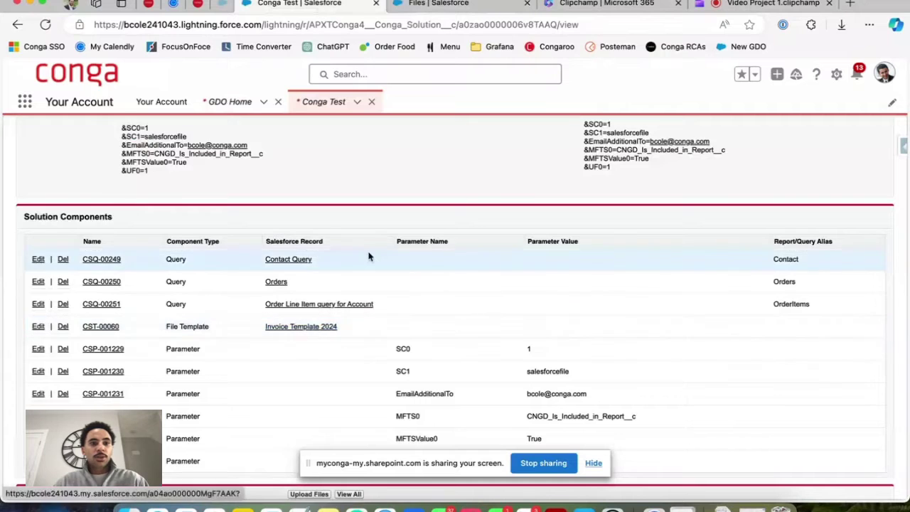
scroll(368, 255, "up", 2)
scroll(369, 256, "up", 3)
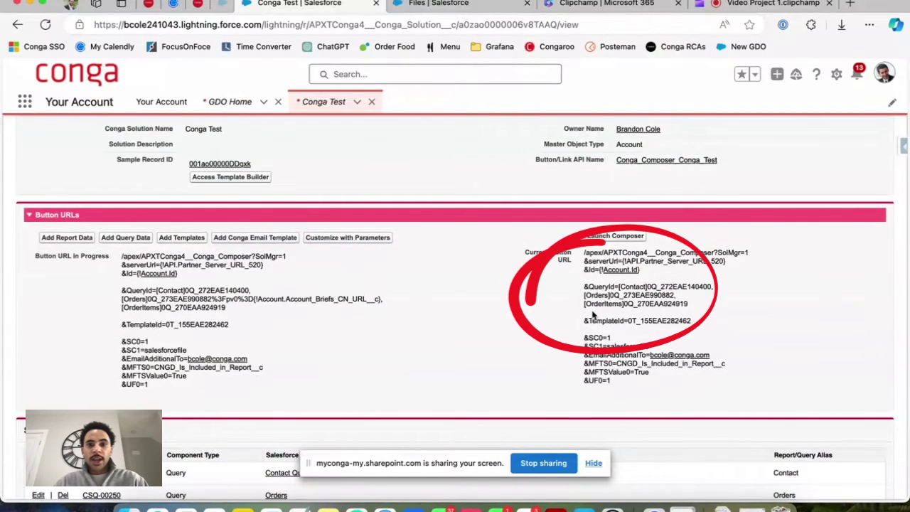
left_click_drag(583, 307, 686, 307)
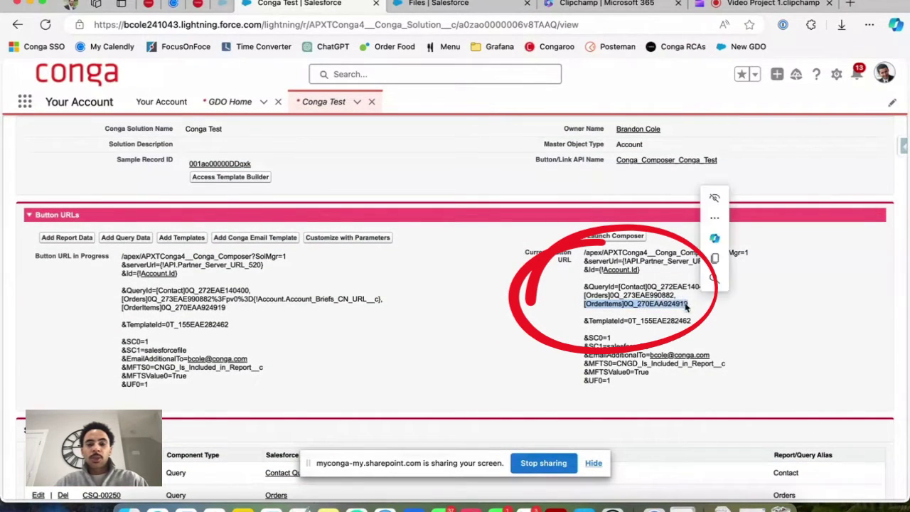
Preview Final InvoiceTemplate2023 (1) again, then return to the Conga Test solution page
left_click(449, 6)
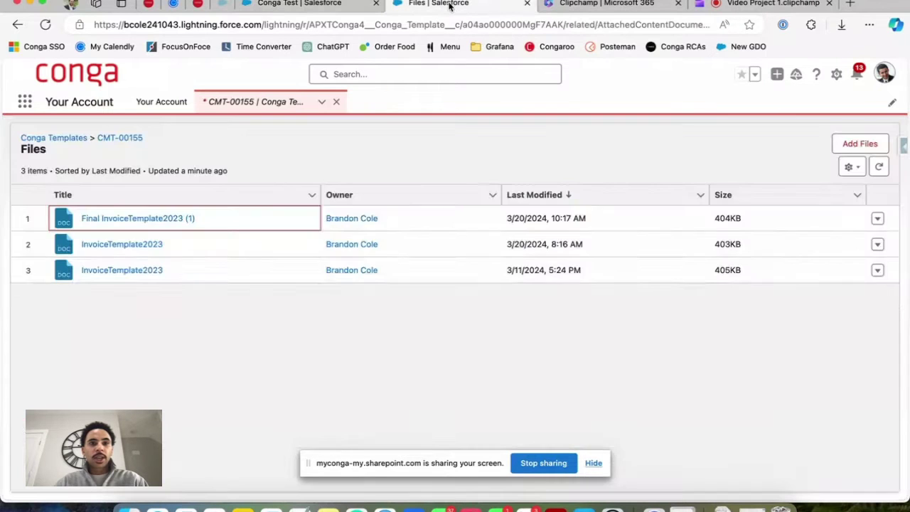
left_click(125, 217)
scroll(453, 266, "down", 5)
key("ctrl+shift+Tab")
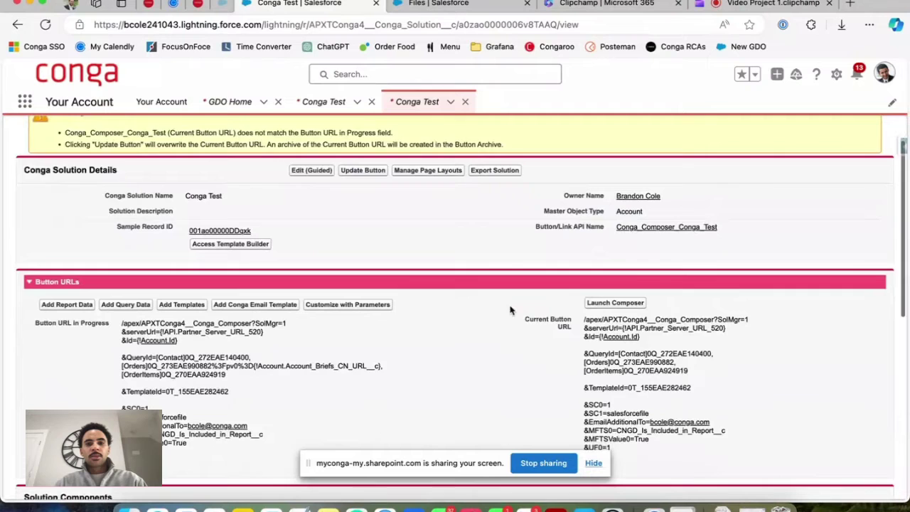
scroll(581, 295, "down", 1)
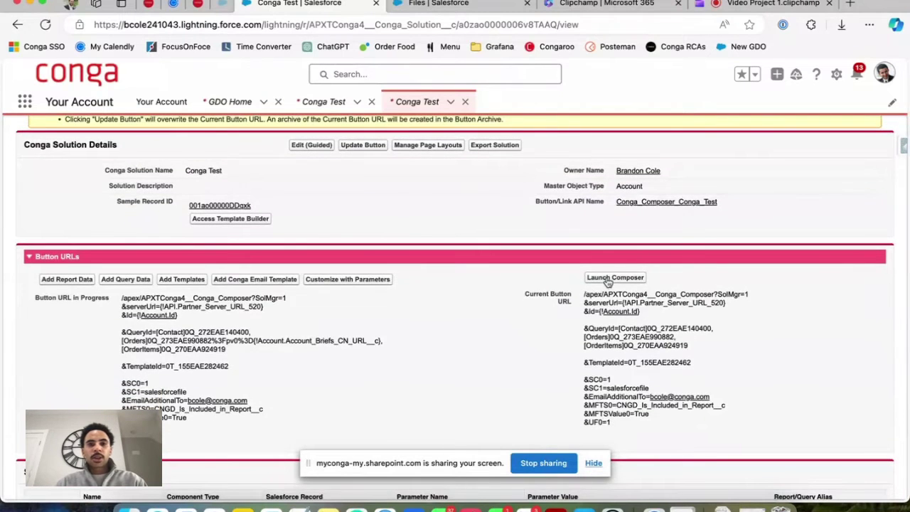
Launch Conga Composer from the Conga Test solution's Launch Composer button
left_click(606, 277)
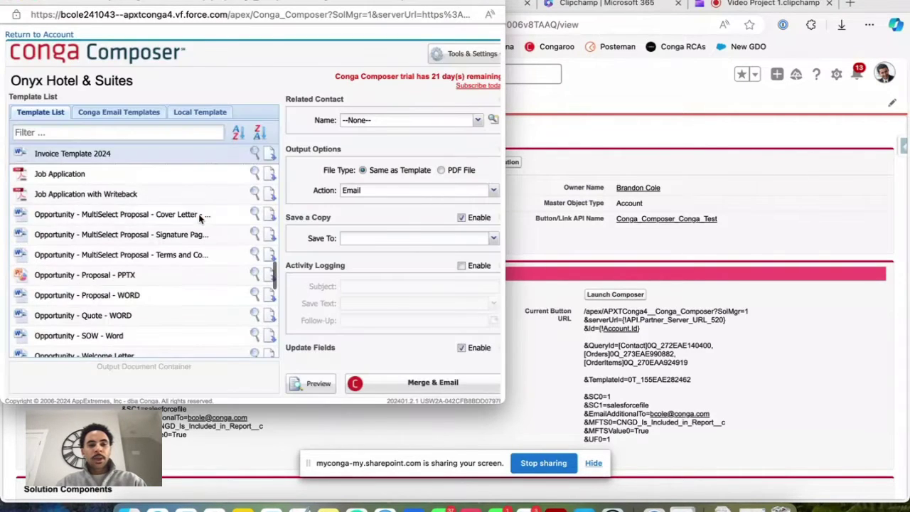
scroll(375, 251, "down", 1)
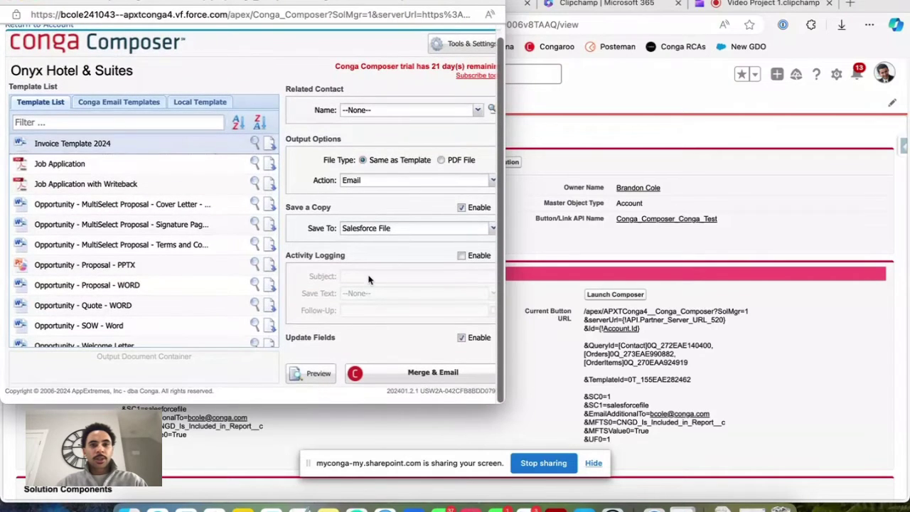
scroll(368, 279, "right", 1)
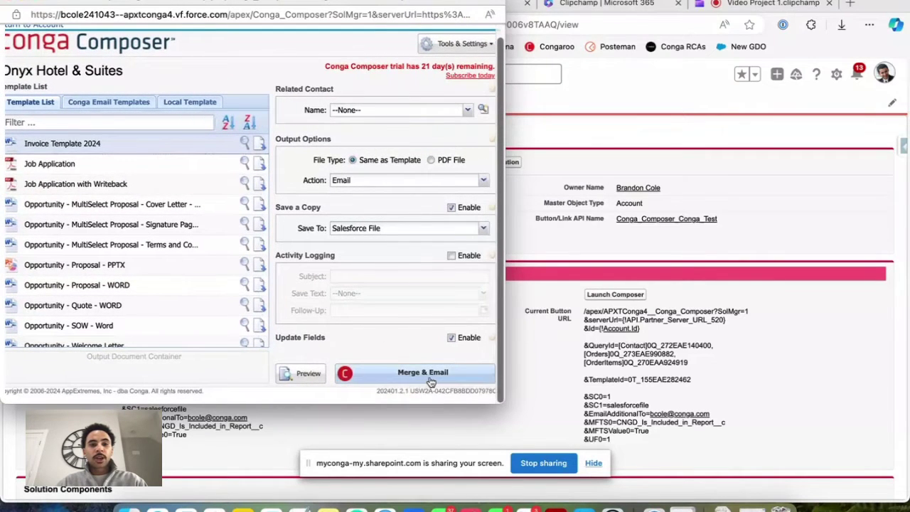
Set the output action to Download, run Merge & Download, and check the Downloads stack
left_click(358, 180)
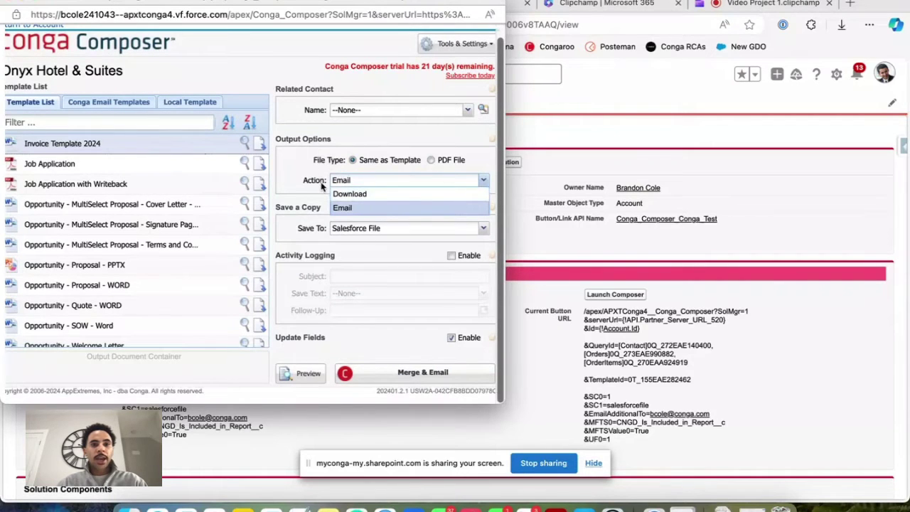
left_click(355, 194)
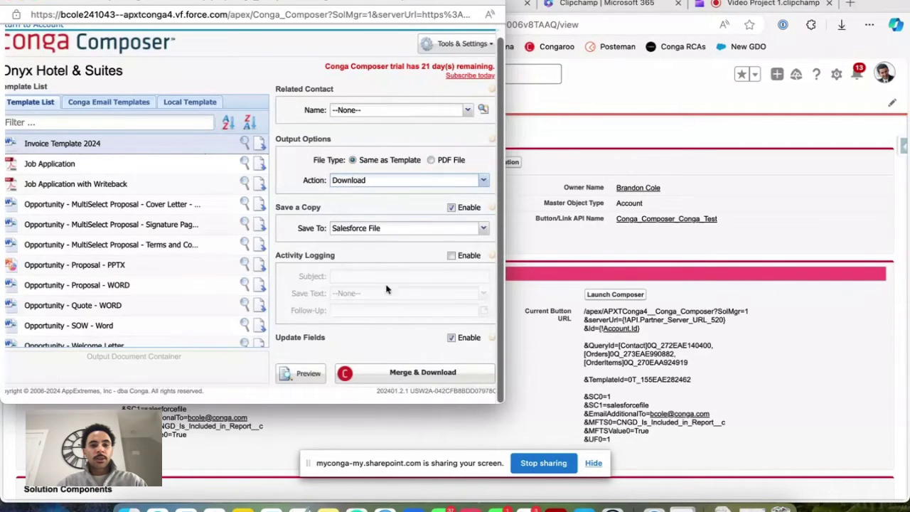
left_click(382, 373)
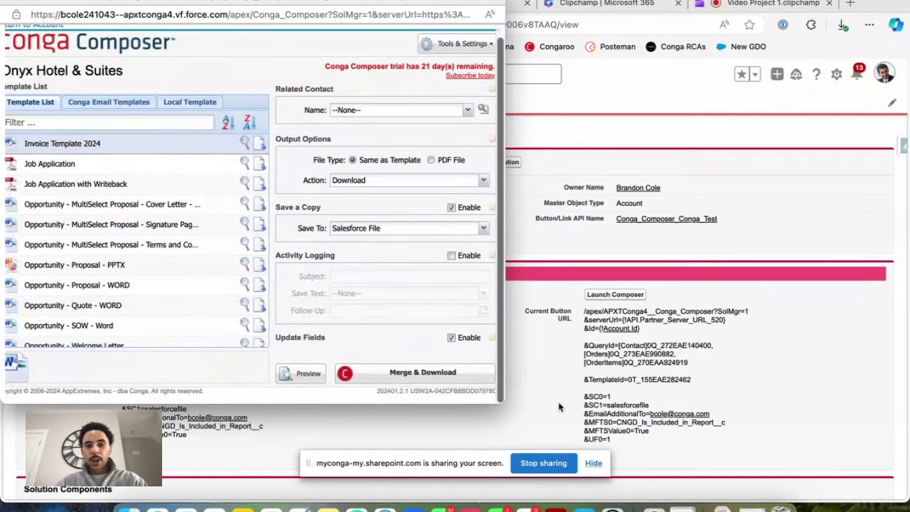
left_click(721, 506)
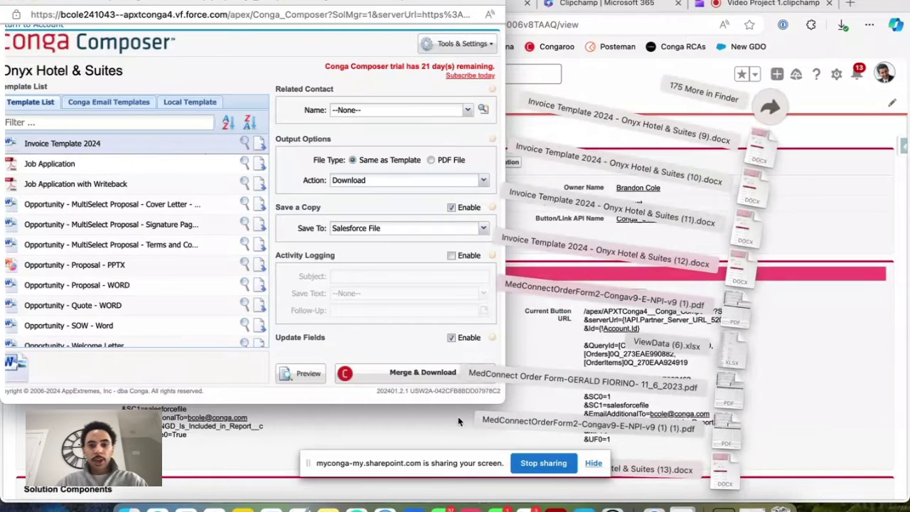
Open the newest merged invoice .docx in Word and check its company, street and postal code lines
left_click(719, 472)
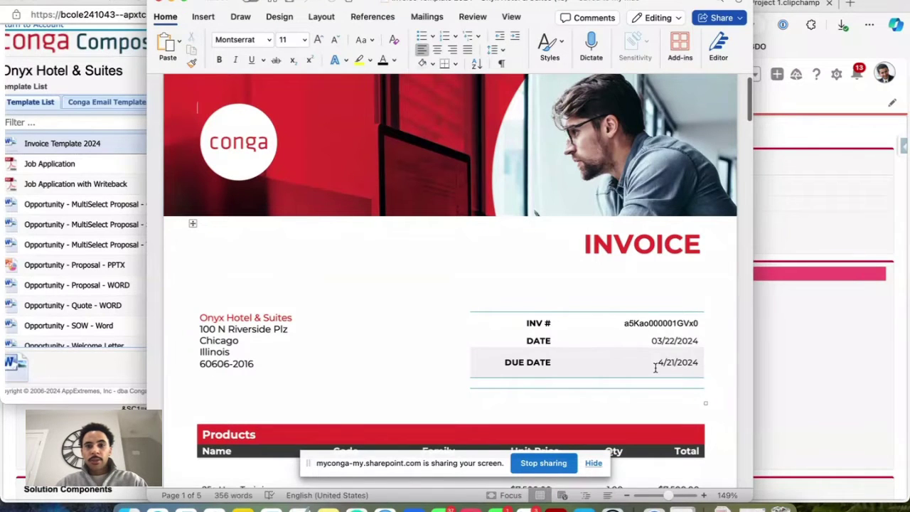
scroll(355, 325, "down", 2)
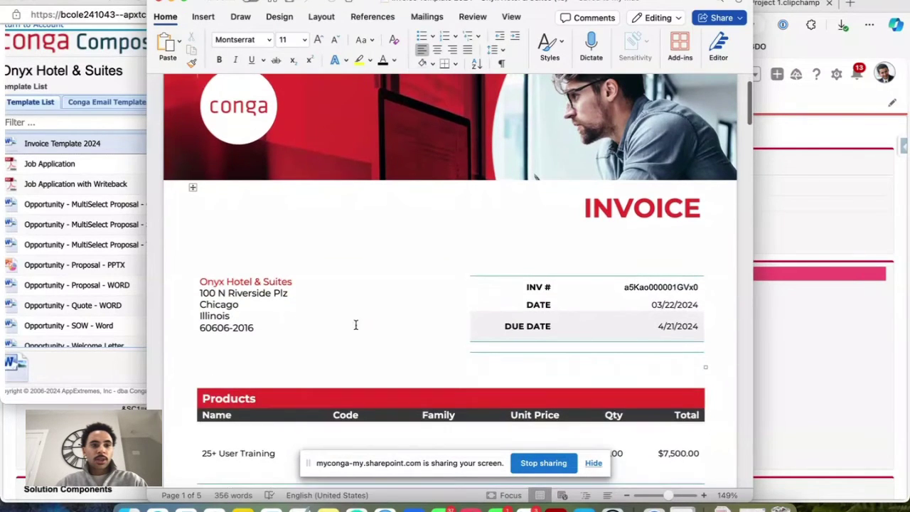
left_click(201, 280)
left_click(200, 292)
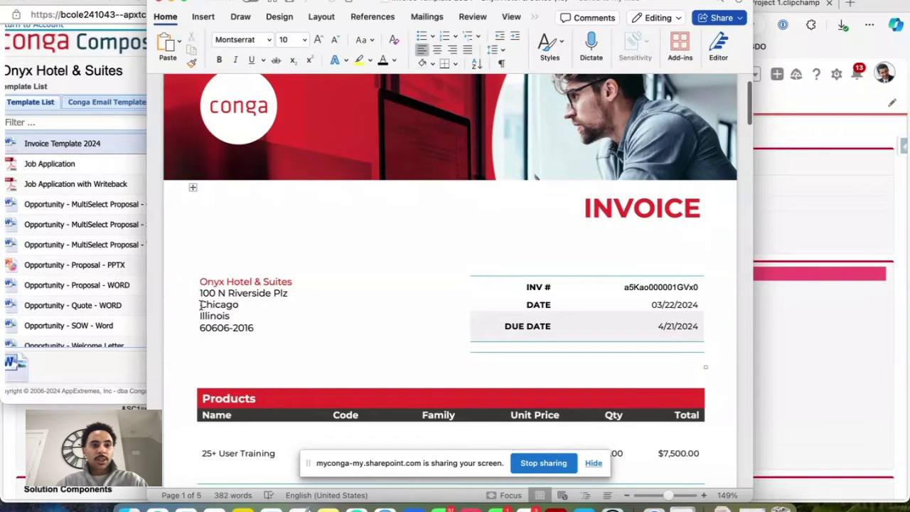
left_click(201, 328)
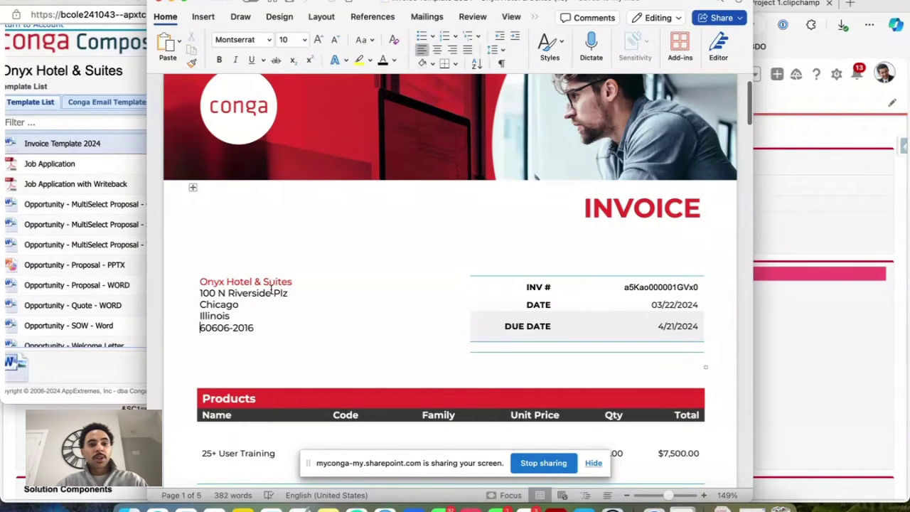
Scroll through the four filled product lines, then switch back to the Conga Test page
scroll(272, 288, "down", 2)
left_click_drag(184, 236, 214, 236)
scroll(457, 315, "down", 10)
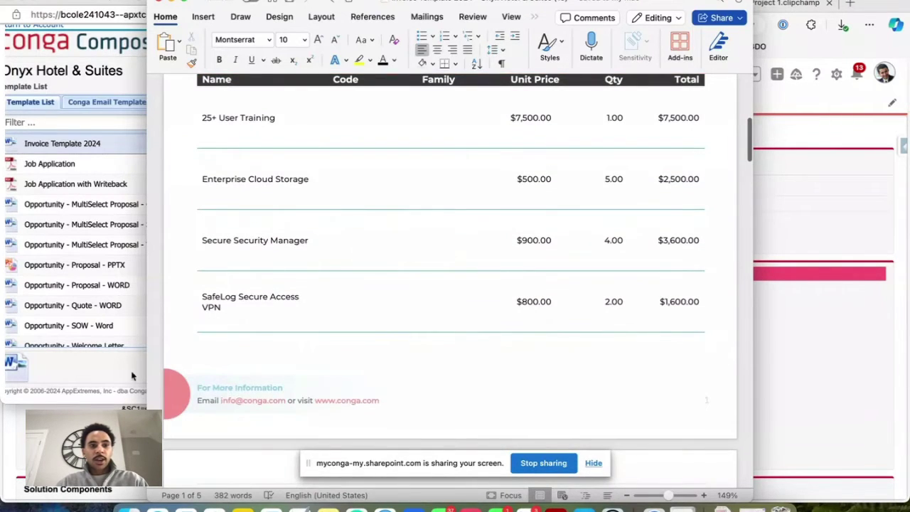
scroll(260, 324, "up", 4)
scroll(270, 288, "up", 1)
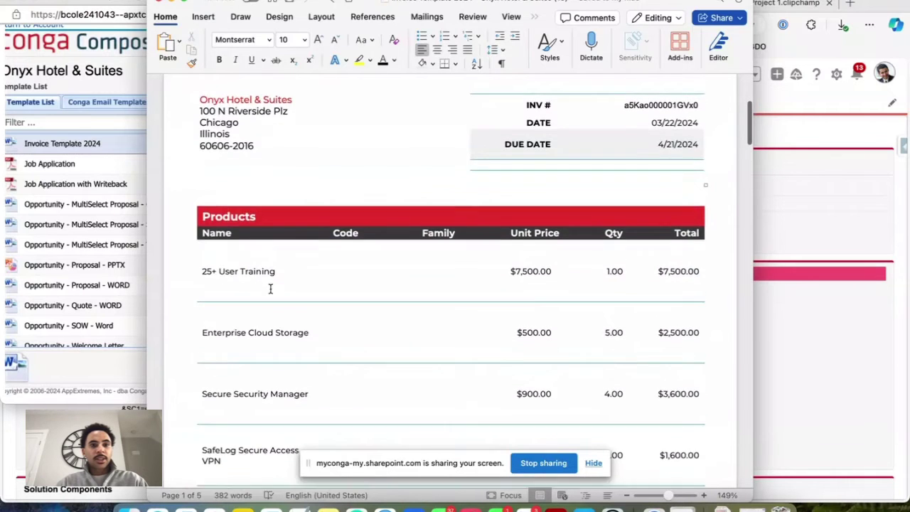
key("super+Tab")
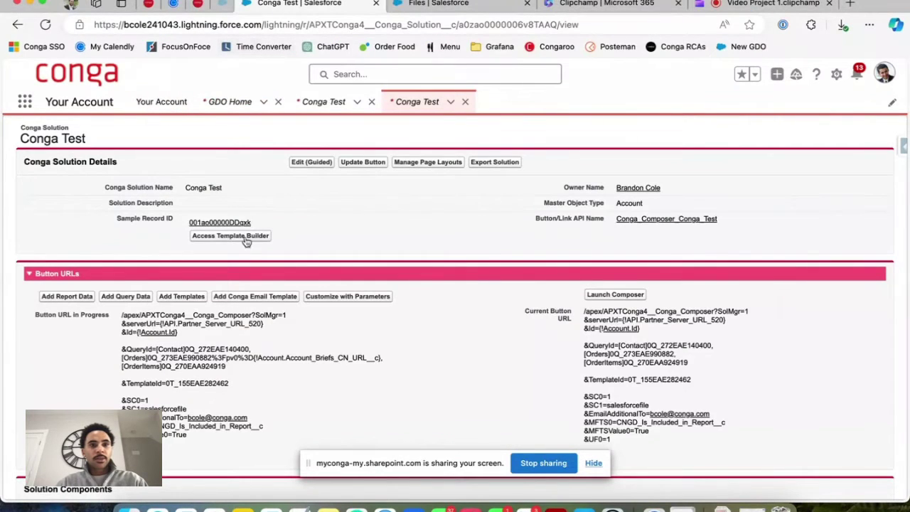
Go from the Onyx Hotel & Suites account's Orders (3) to order 00000984 and scroll its products
left_click(217, 223)
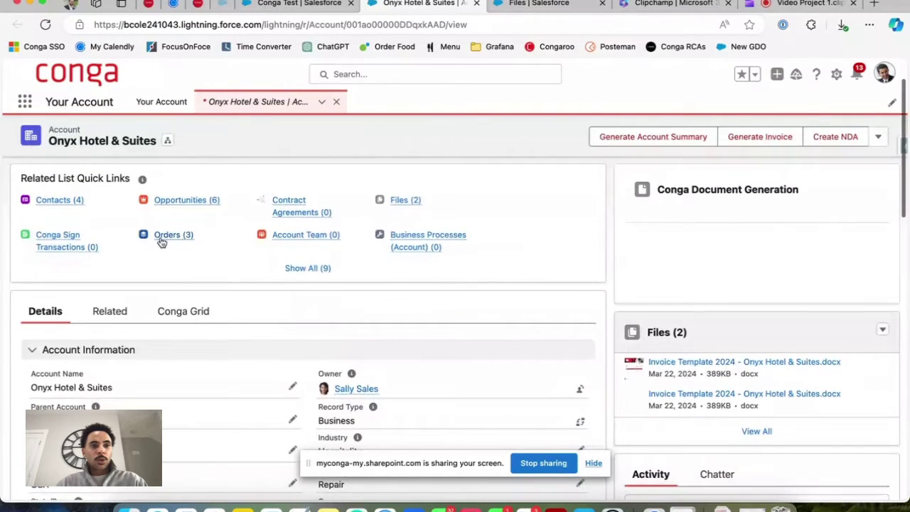
left_click(161, 239)
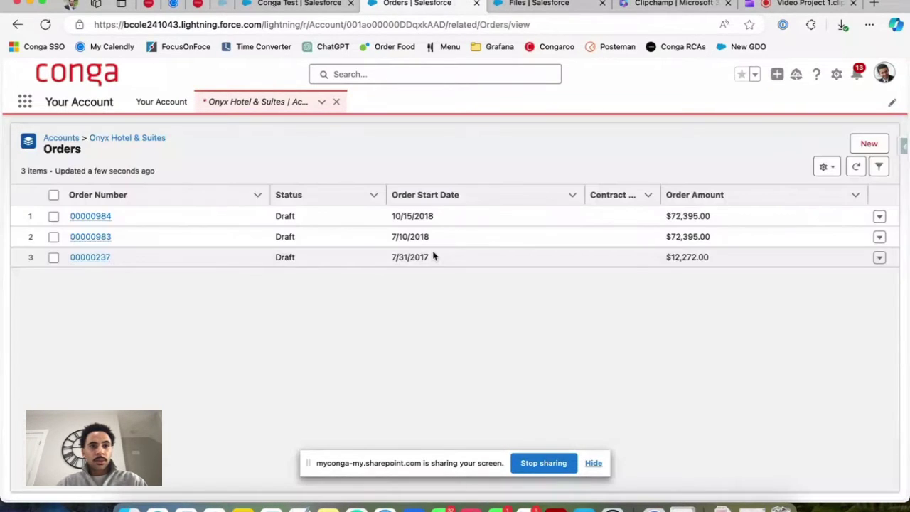
left_click(90, 215)
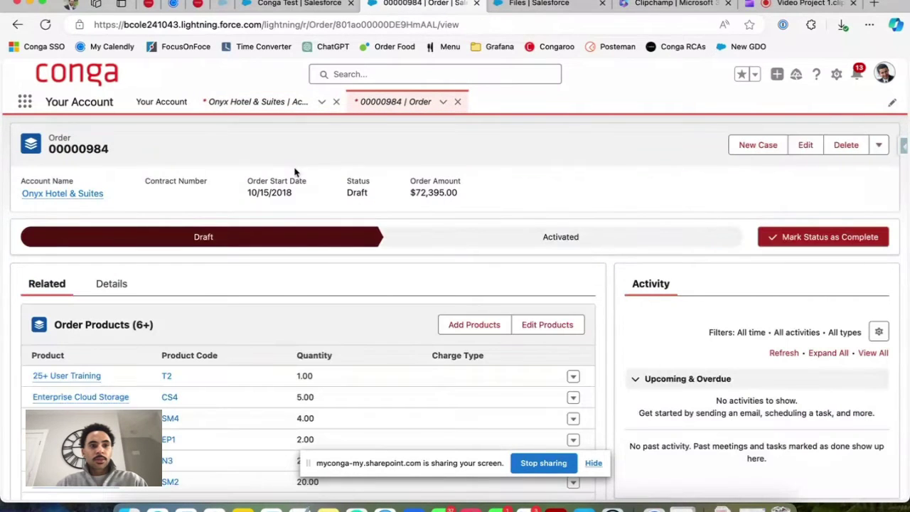
scroll(85, 306, "down", 2)
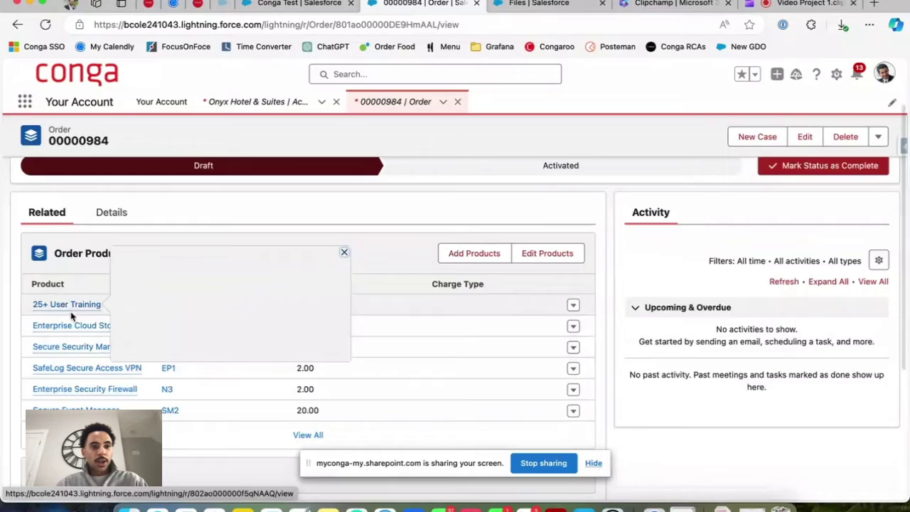
Bring the Word invoice forward and scroll its product rows down to the $157,062.00 total
mouse_move(98, 331)
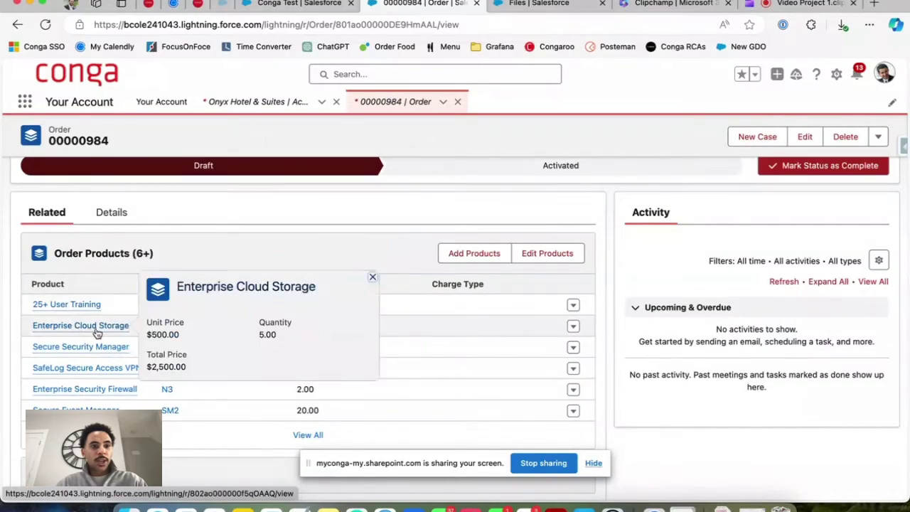
key("ctrl+Up")
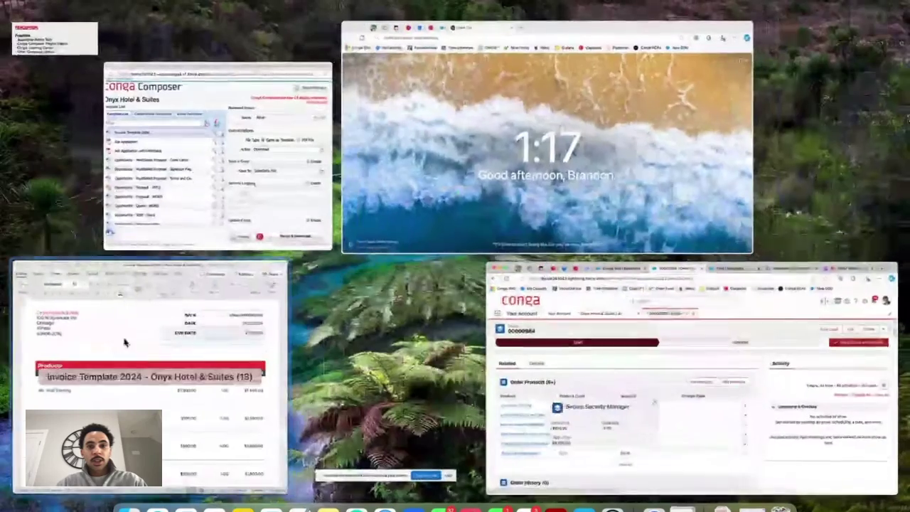
left_click(253, 341)
scroll(263, 290, "down", 1)
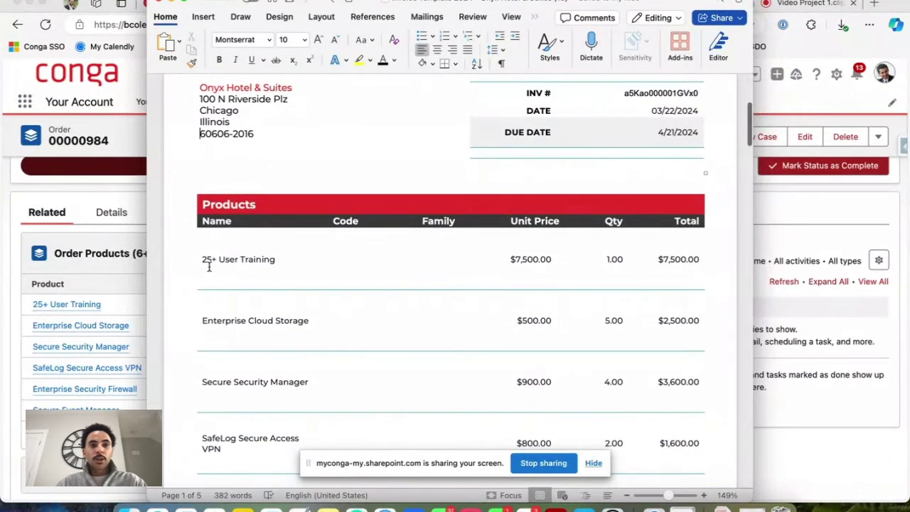
scroll(208, 266, "up", 3)
scroll(207, 266, "down", 8)
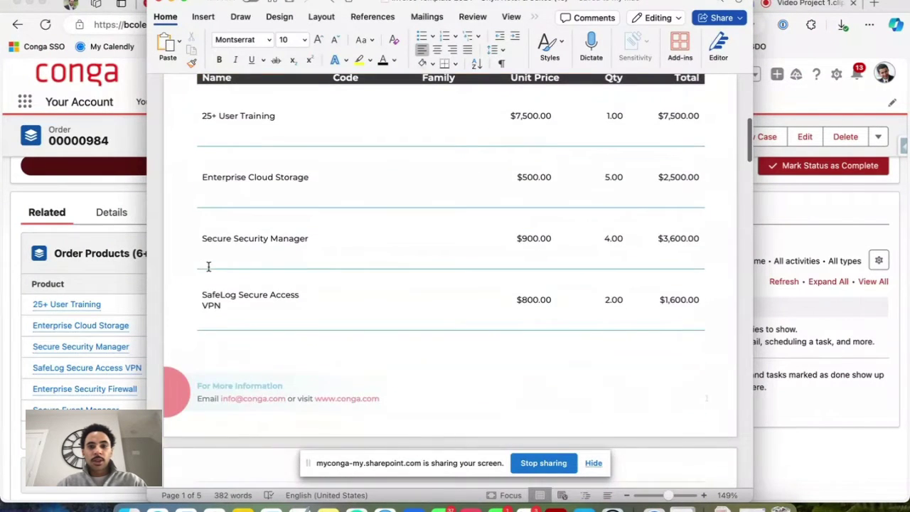
scroll(207, 266, "down", 10)
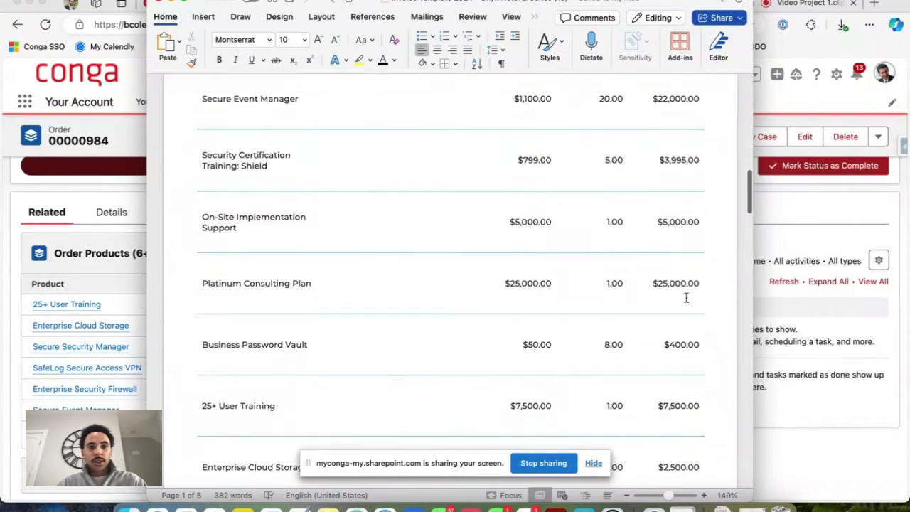
scroll(577, 229, "down", 15)
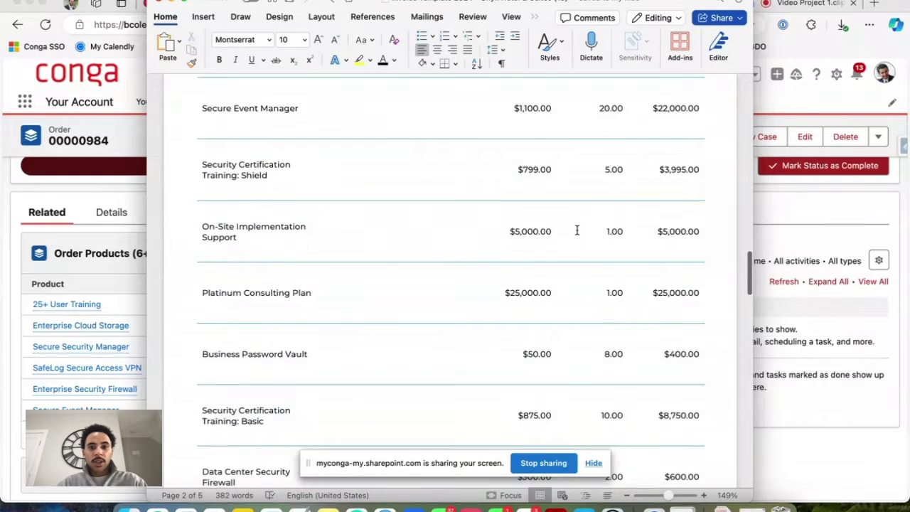
scroll(577, 230, "up", 5)
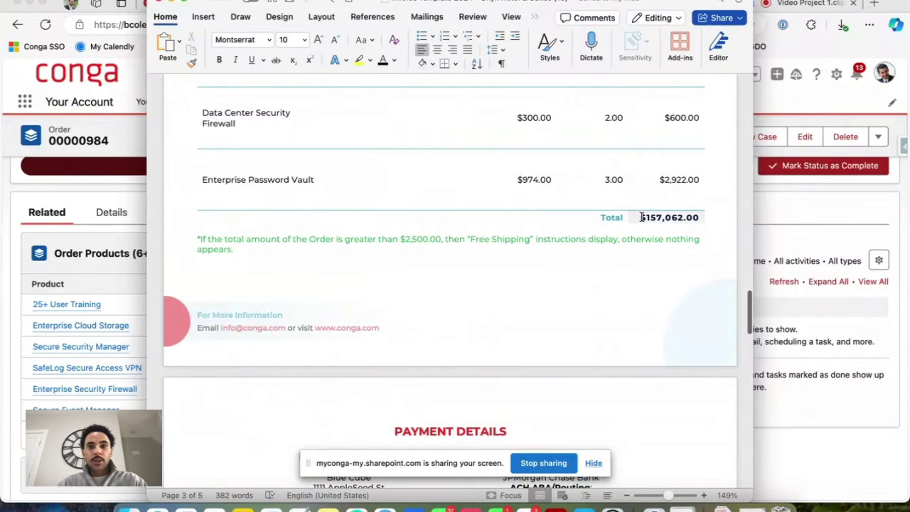
scroll(688, 213, "up", 20)
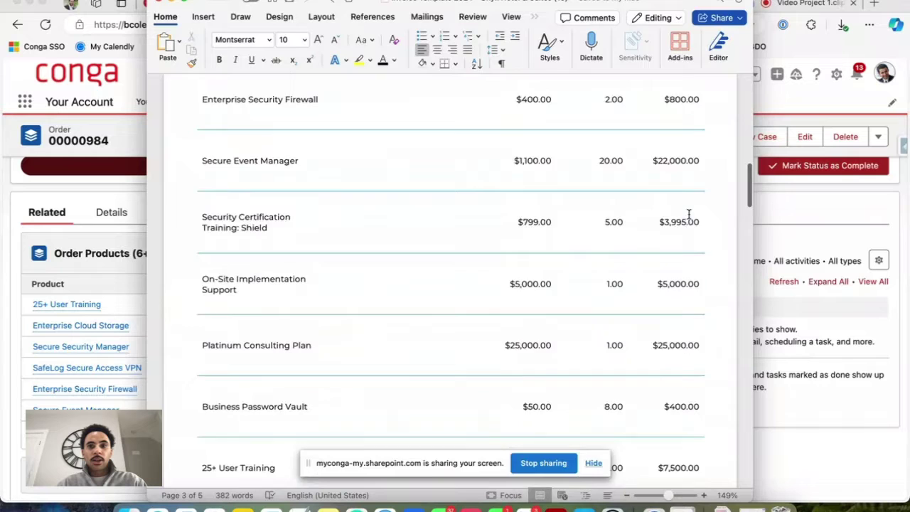
Recheck the invoice's postal code line, then minimize Word so order 00000984 shows
left_click(200, 245)
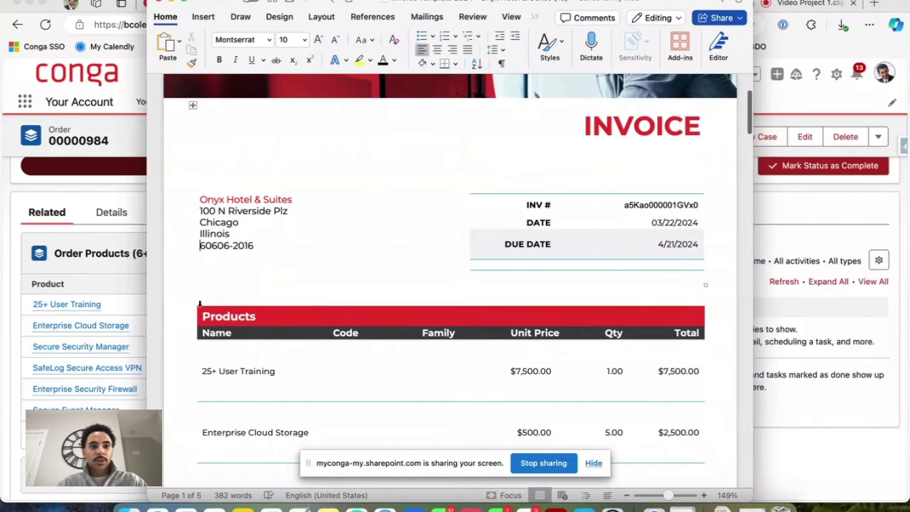
scroll(387, 297, "down", 20)
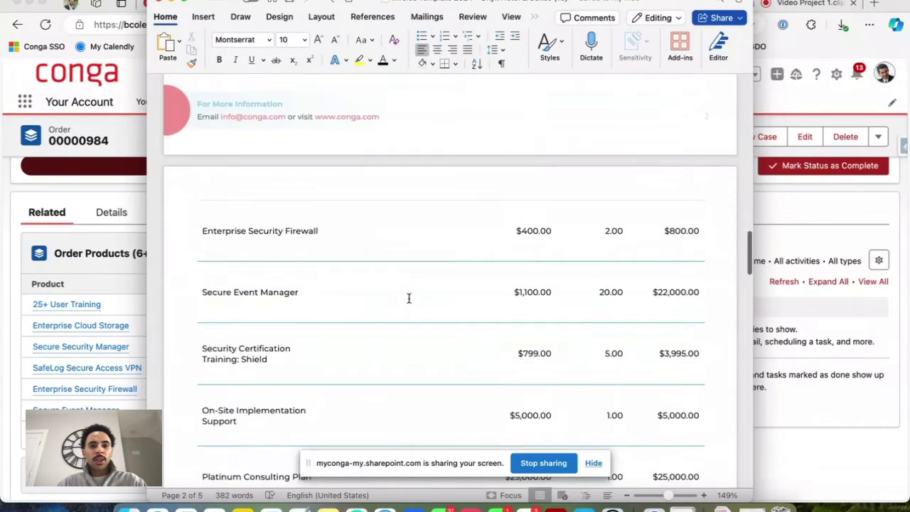
scroll(409, 297, "up", 20)
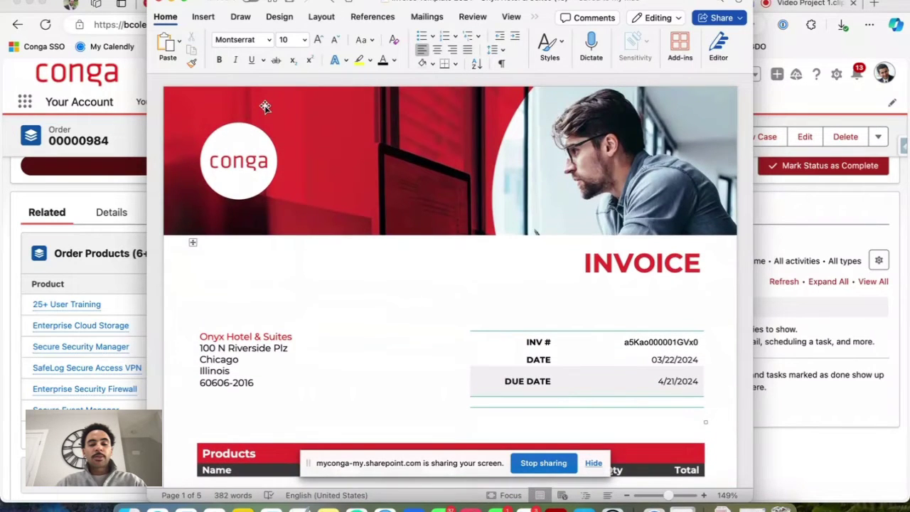
left_click(159, 4)
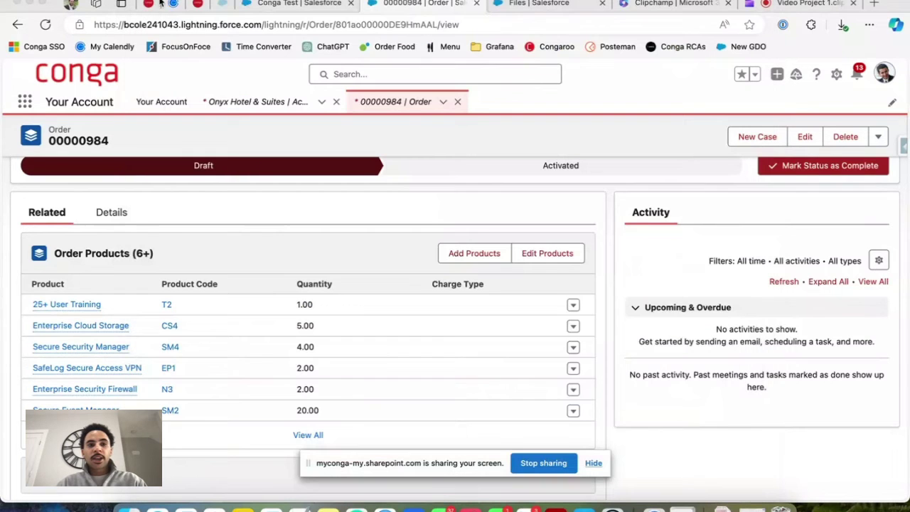
Return to the Conga Test solution and go to Customize with Parameters
left_click(308, 4)
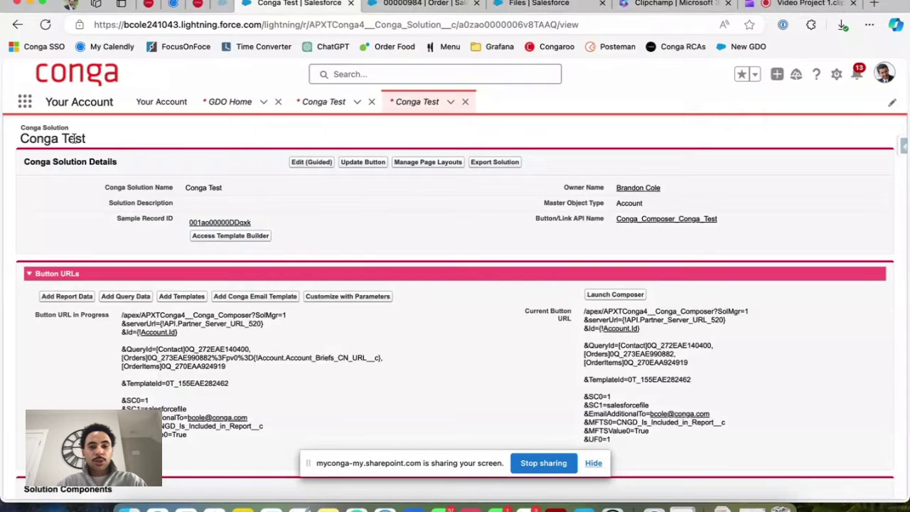
scroll(268, 236, "down", 2)
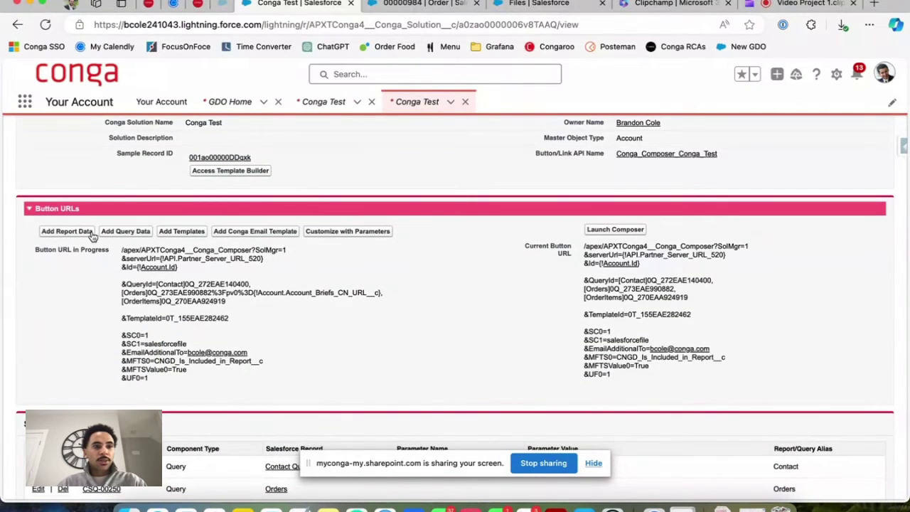
left_click(315, 231)
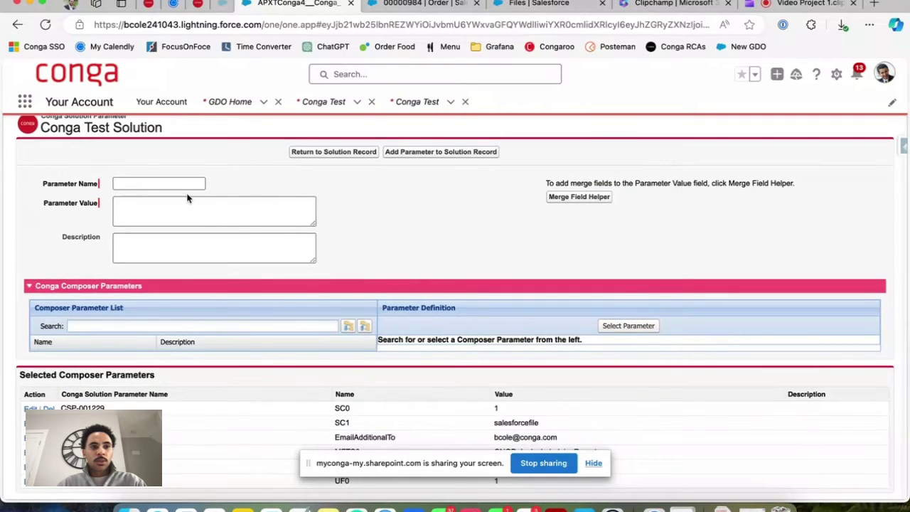
Enter Parameter Name DefaultPDF with value 1 and add it to the solution record
left_click(135, 179)
type("Def")
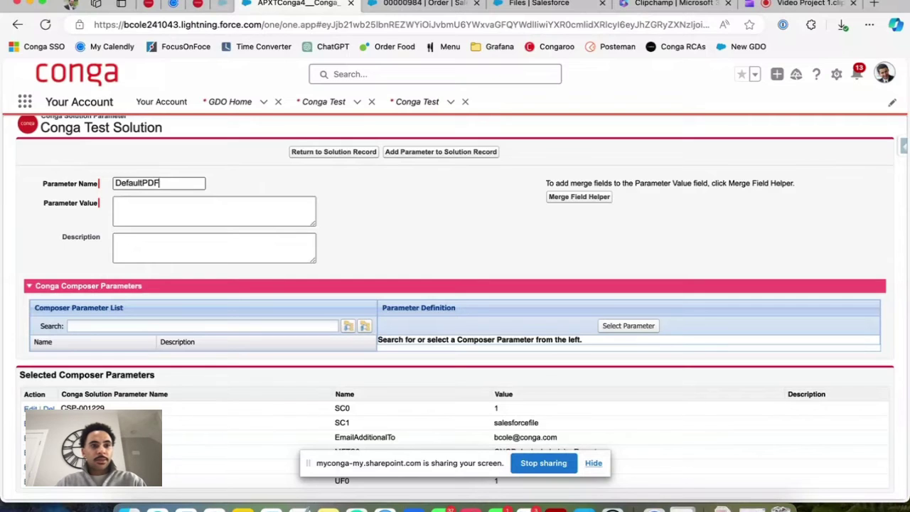
type("aultPDF")
left_click(146, 211)
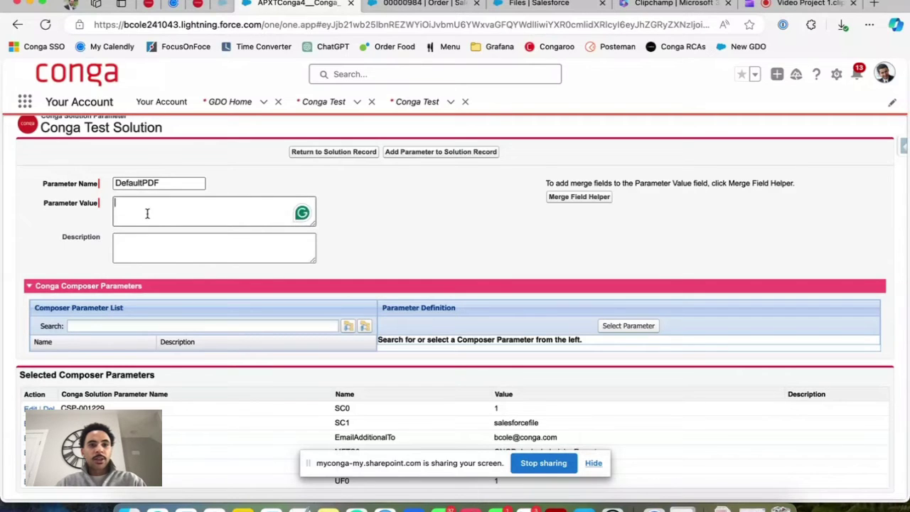
left_click(400, 152)
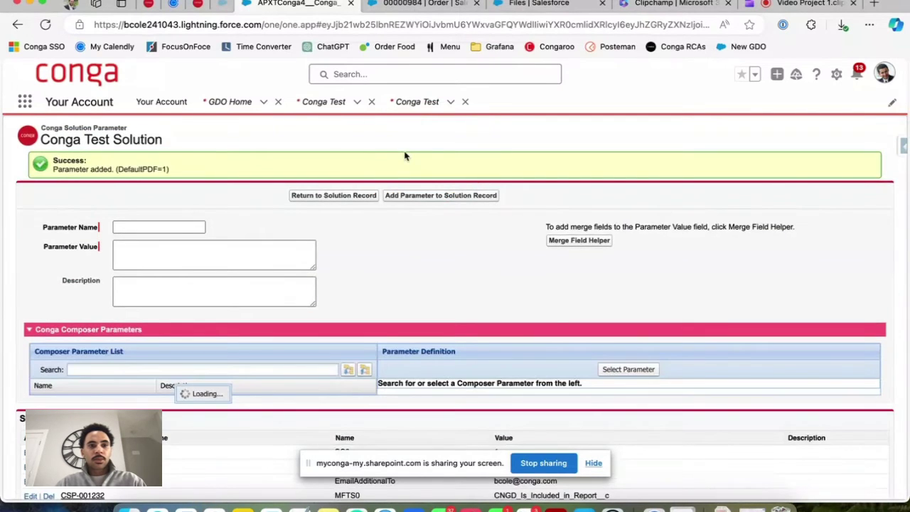
scroll(432, 287, "down", 2)
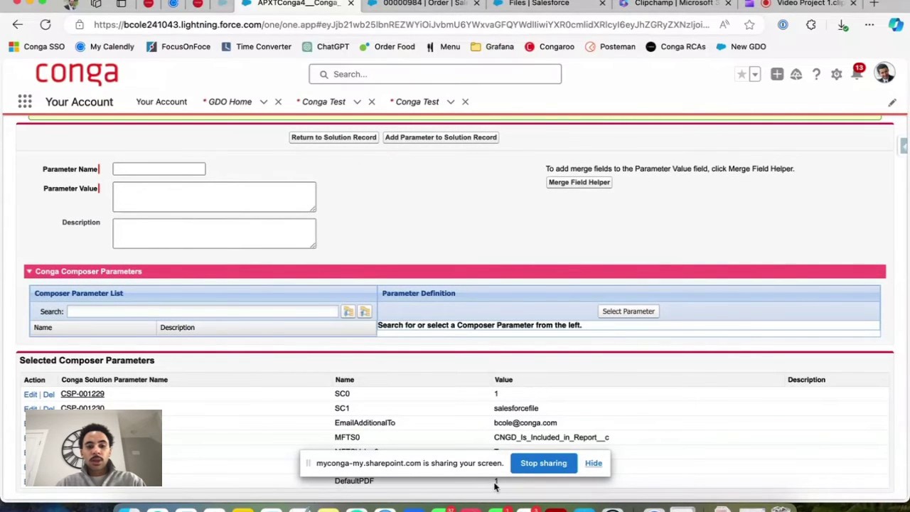
Search Google for 'defaultpdf conga' in a new tab and open the DefaultPDF documentation page
key("super+t")
type("defaultp")
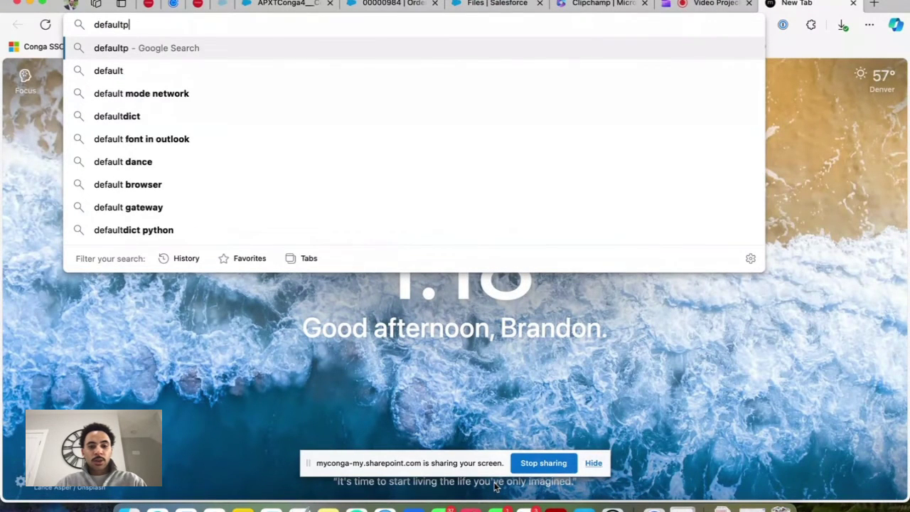
type("df conga")
key("Return")
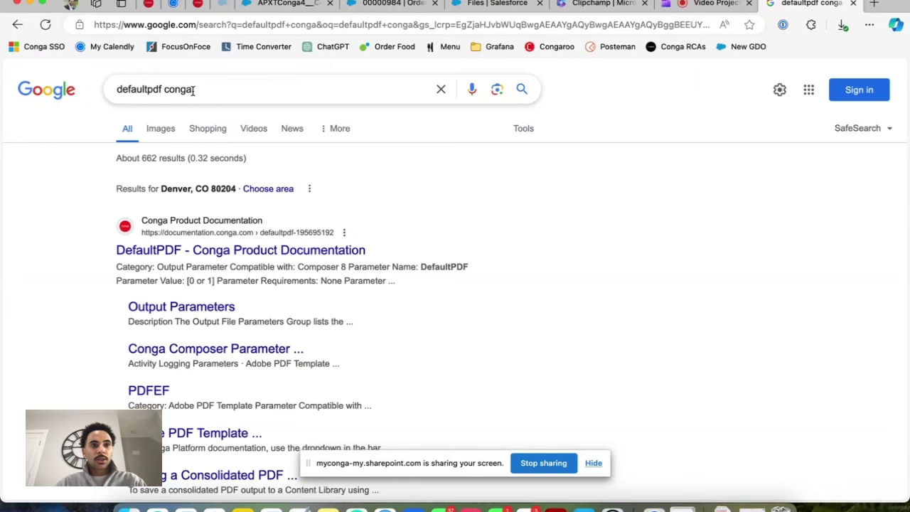
scroll(204, 111, "down", 3)
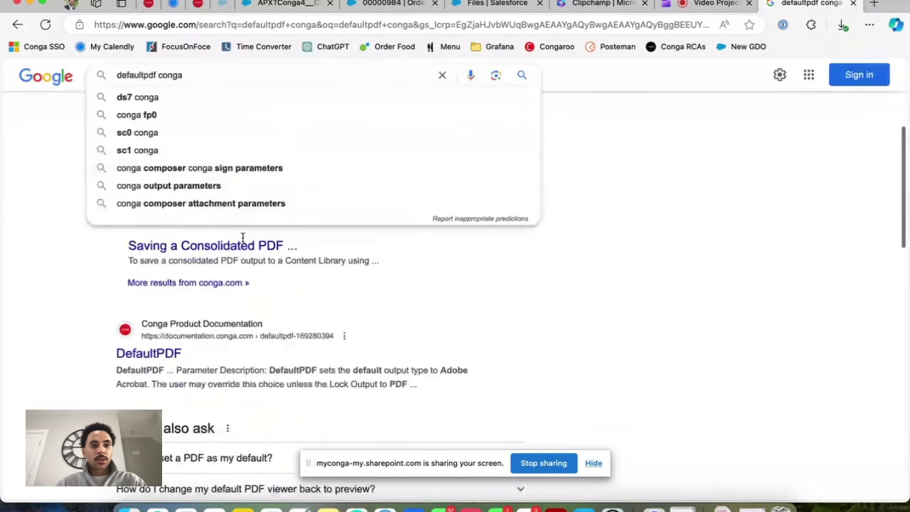
left_click(152, 354)
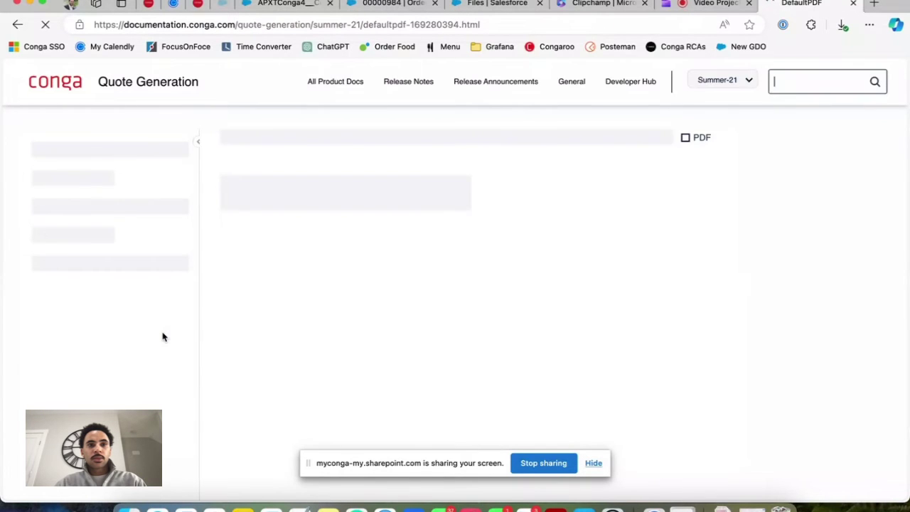
Read the value table confirming 1 outputs Adobe Acrobat, then return to the APXTConga4 tab
scroll(366, 297, "down", 1)
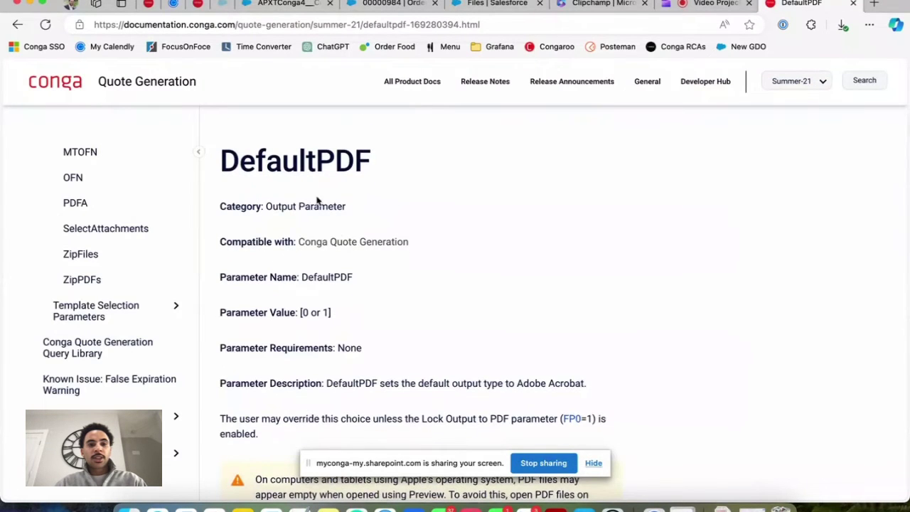
scroll(319, 201, "down", 5)
scroll(321, 394, "down", 1)
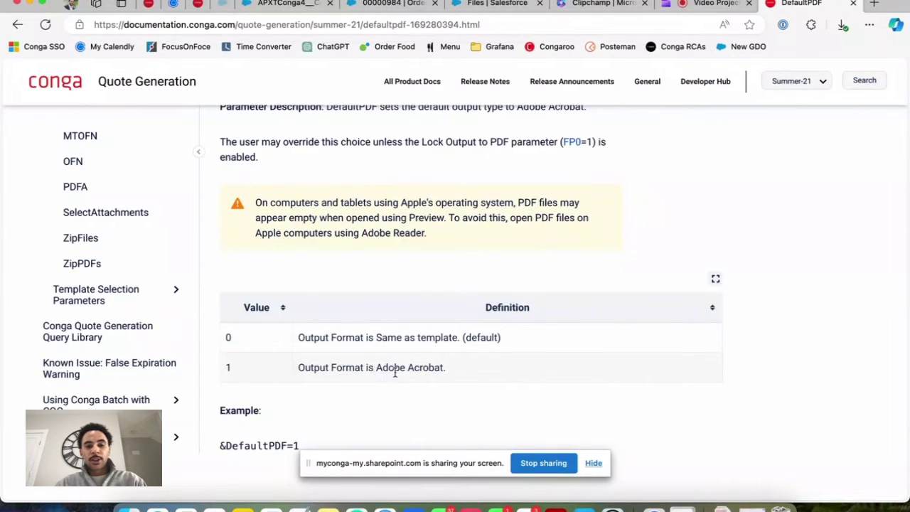
scroll(319, 244, "up", 4)
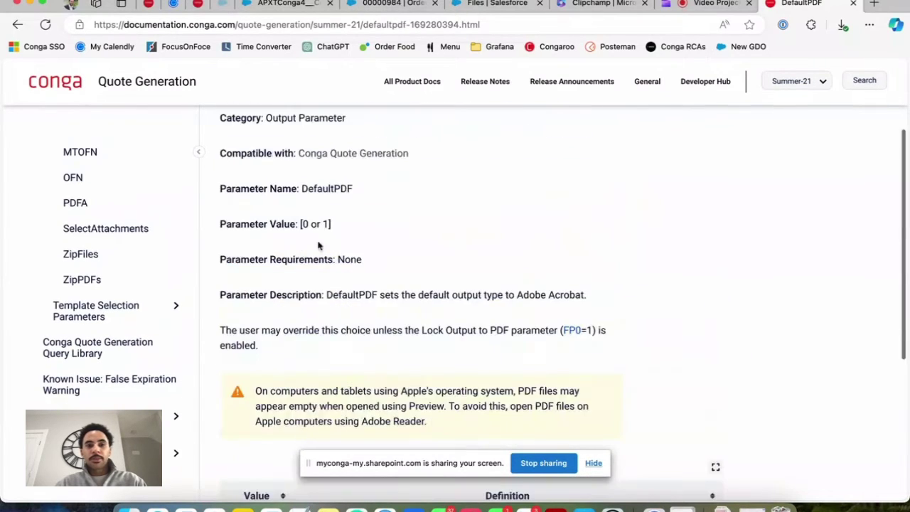
left_click(294, 4)
Return to the Conga Test record and update its button, confirming the URL includes &DefaultPDF=1
scroll(292, 155, "up", 2)
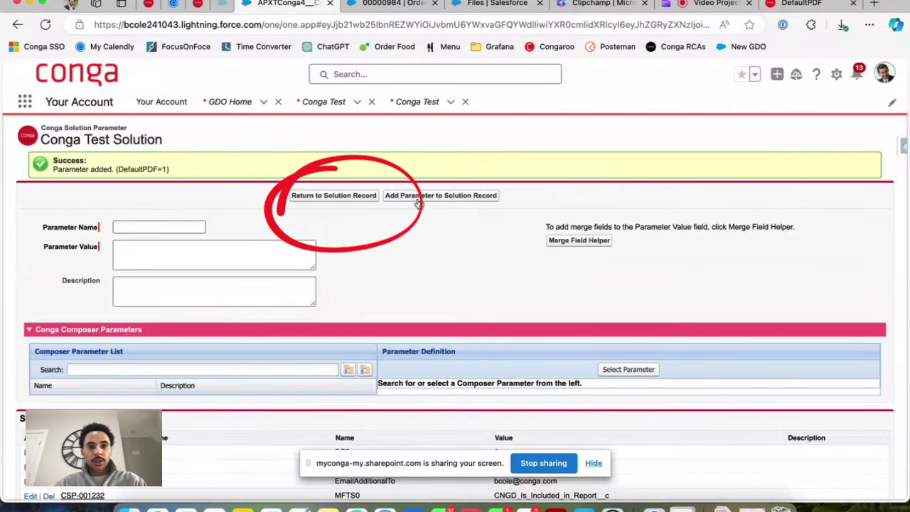
left_click(334, 198)
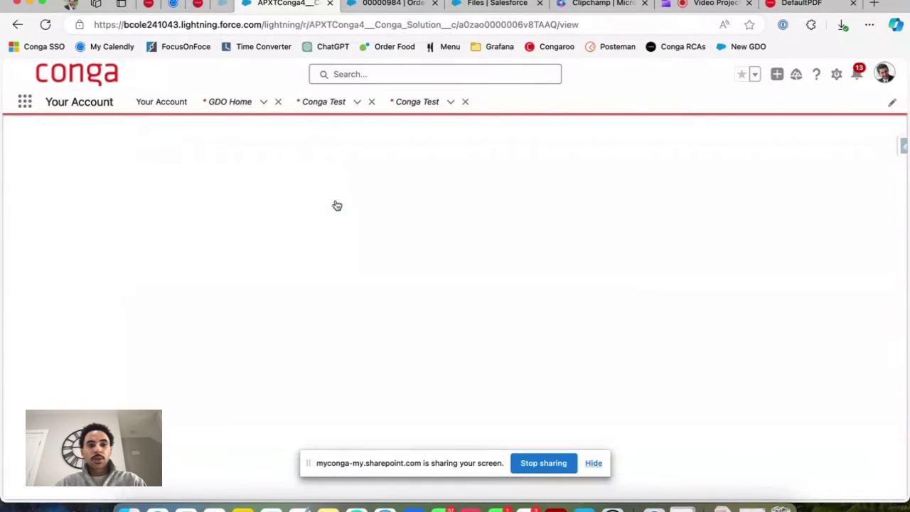
scroll(138, 387, "down", 3)
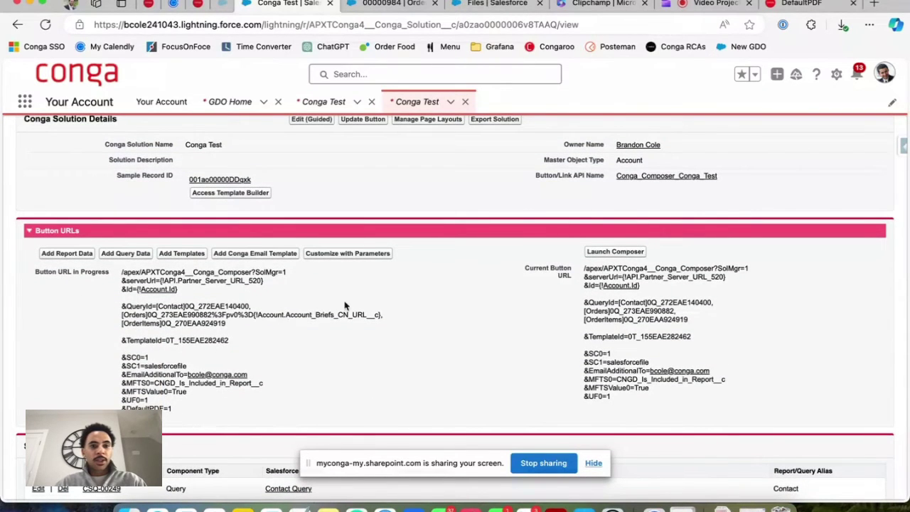
scroll(591, 360, "up", 3)
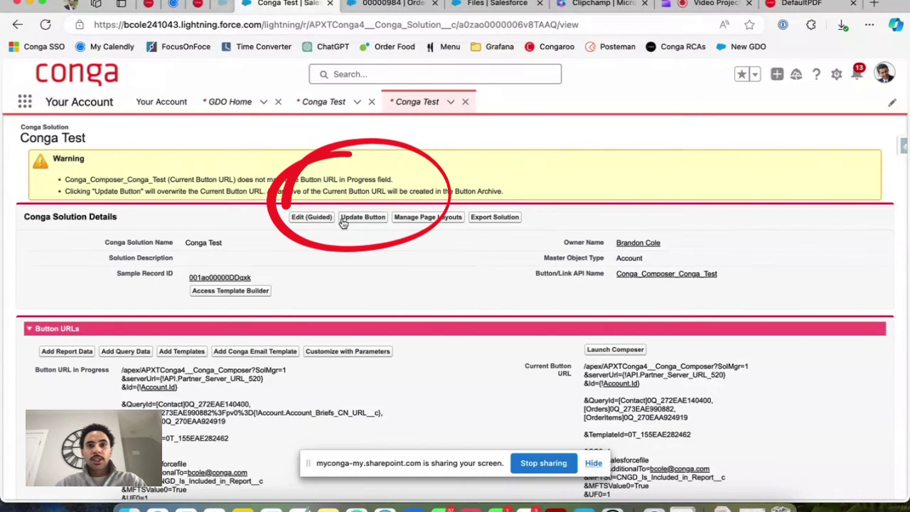
left_click(344, 219)
scroll(530, 313, "down", 2)
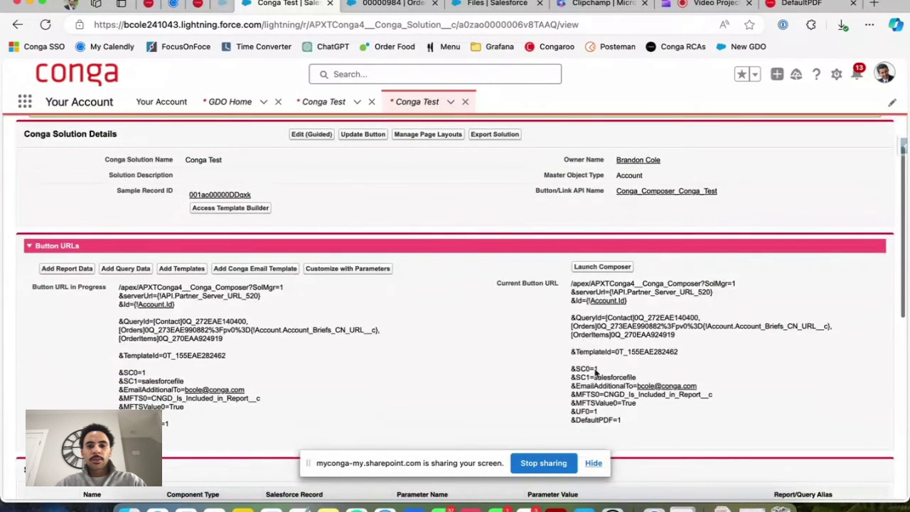
left_click_drag(571, 419, 630, 427)
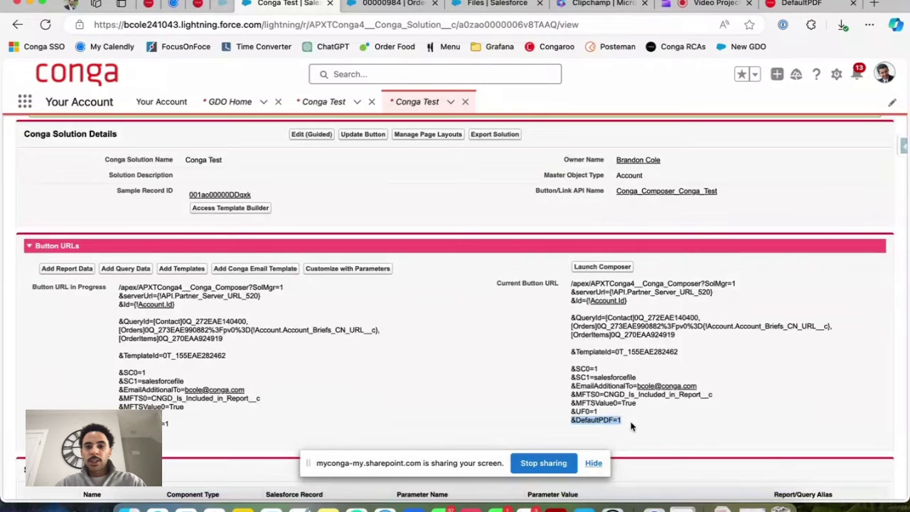
Launch Conga Composer and merge Invoice Template 2024 as a downloaded PDF
left_click(601, 267)
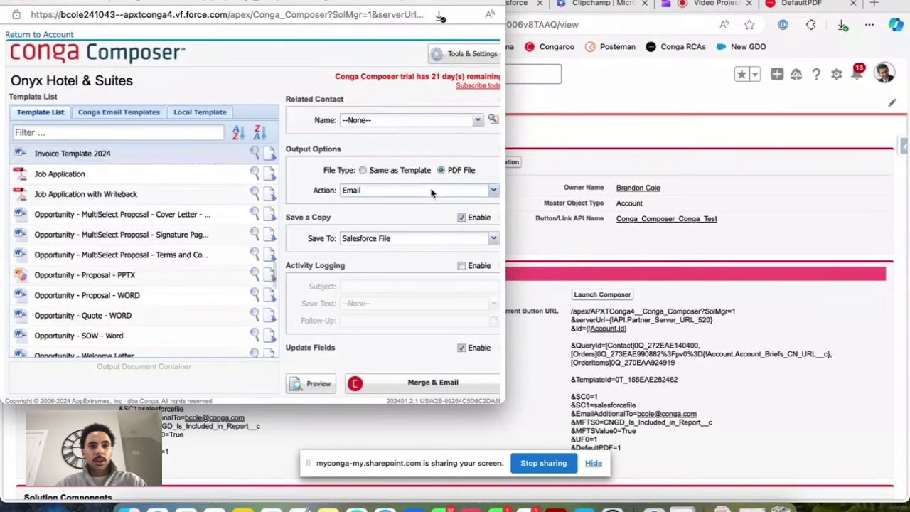
left_click(432, 193)
left_click(405, 205)
scroll(418, 265, "down", 1)
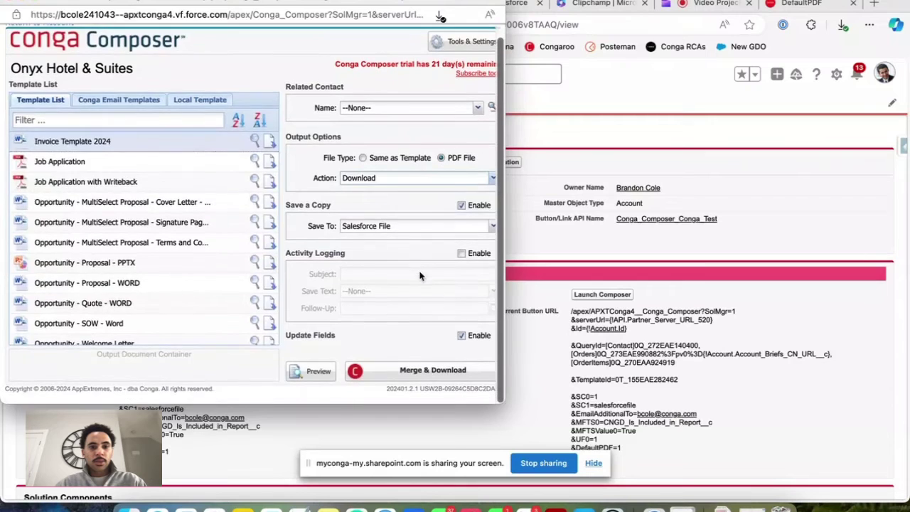
left_click(406, 371)
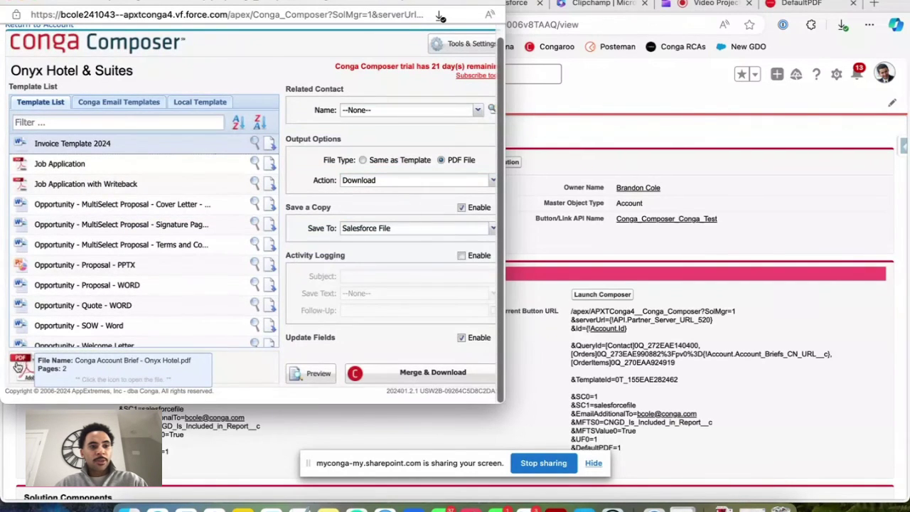
Open the downloaded Onyx Hotel PDF in Acrobat Reader with the tools panel collapsed
left_click(722, 507)
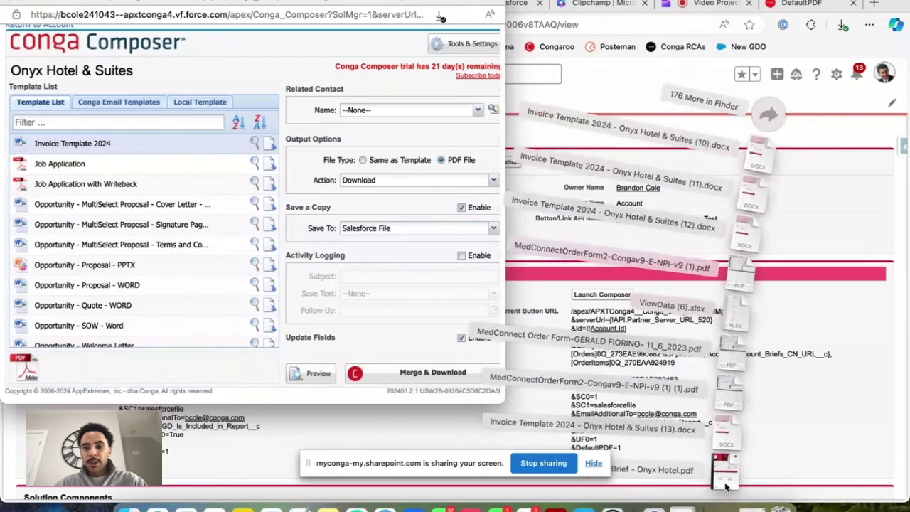
left_click(725, 486)
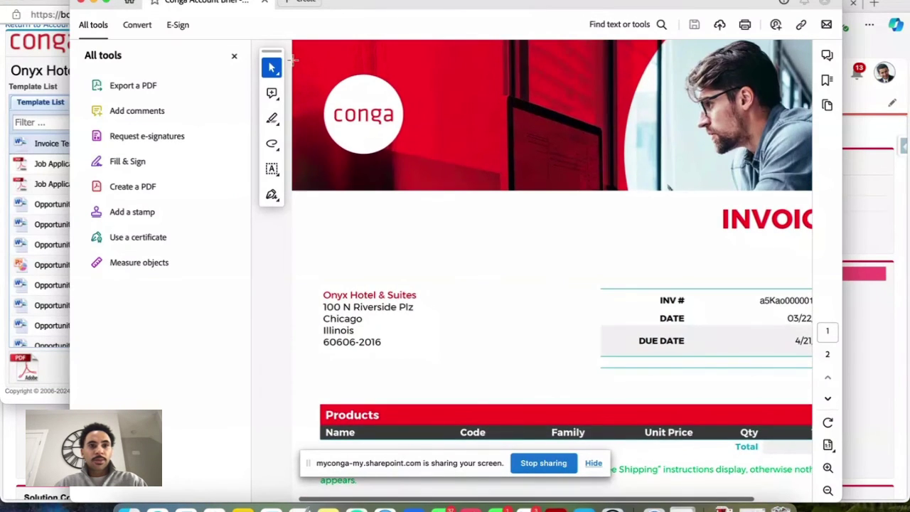
left_click(236, 56)
Scroll through the invoice and select the word 'Chicago' in the address, then deselect it
scroll(491, 189, "down", 8)
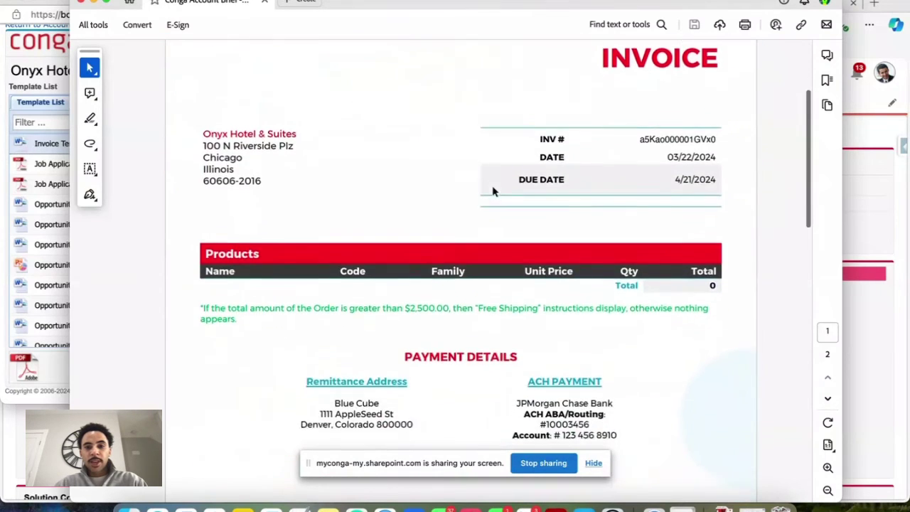
scroll(494, 191, "down", 1)
scroll(564, 295, "up", 5)
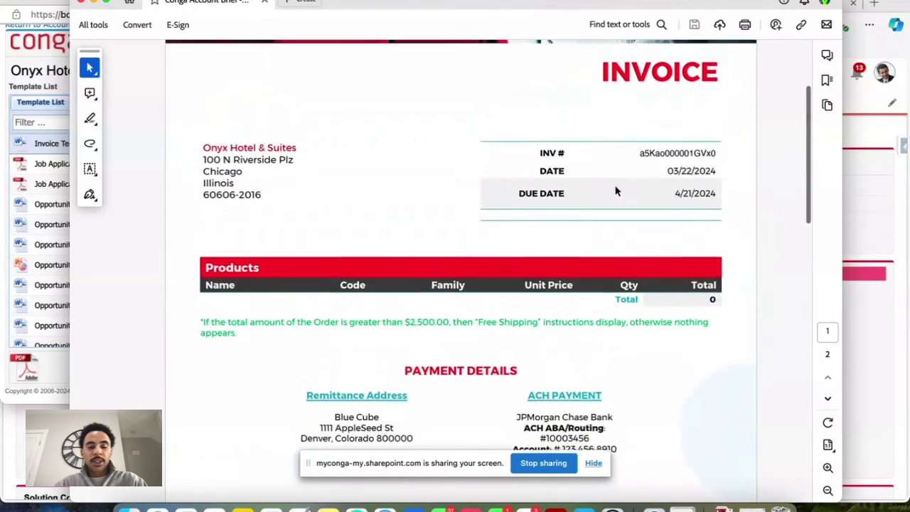
left_click(216, 188)
double_click(216, 187)
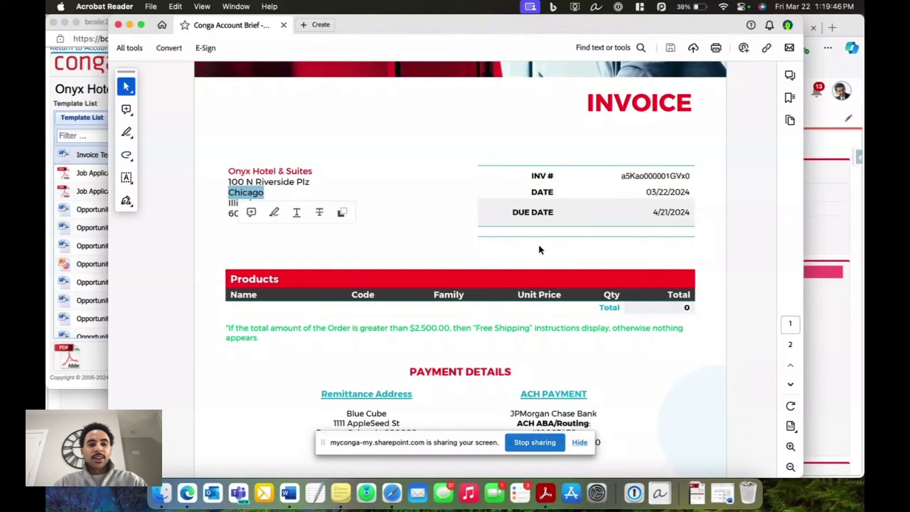
left_click(379, 232)
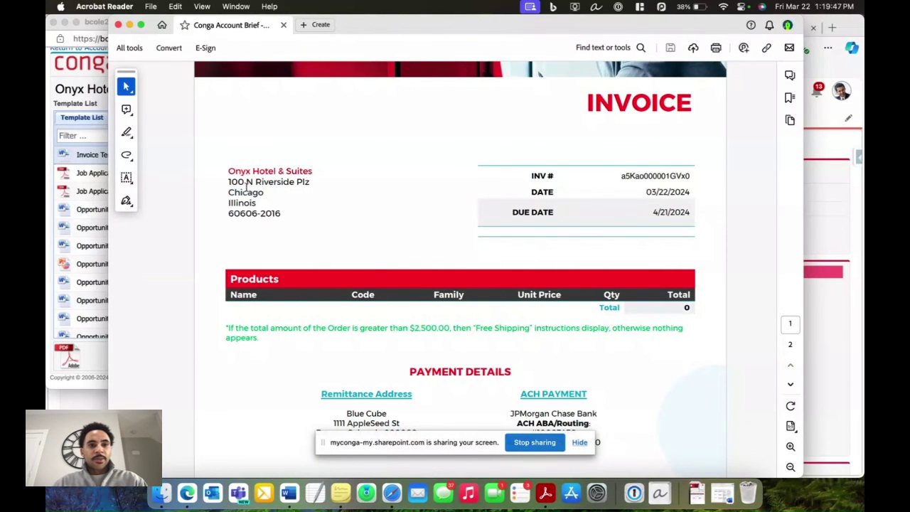